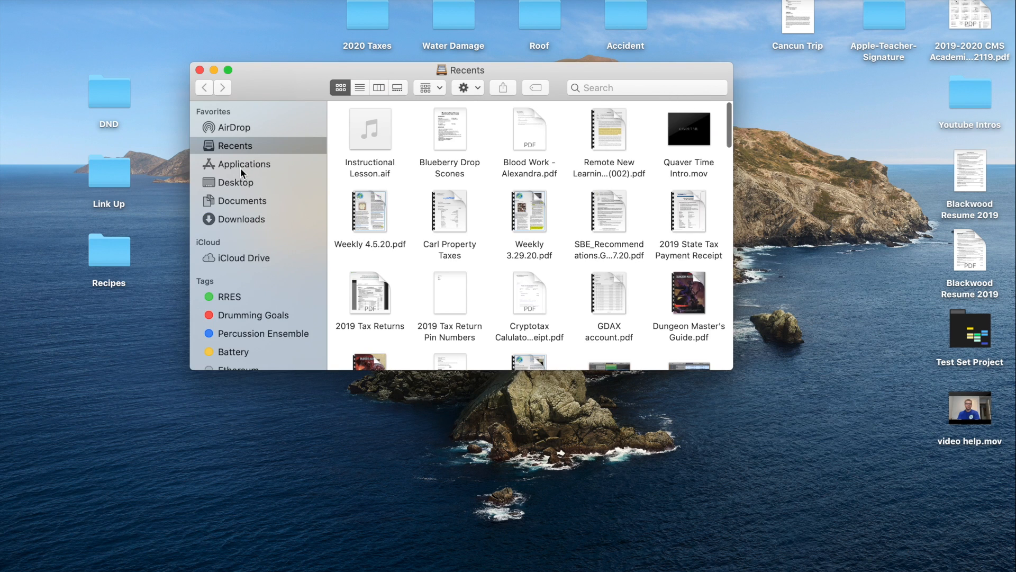
- Show the Applications folder in Finder and look for QuickTime Player in its list
{"action": "left_click", "coordinate": [240, 166]}
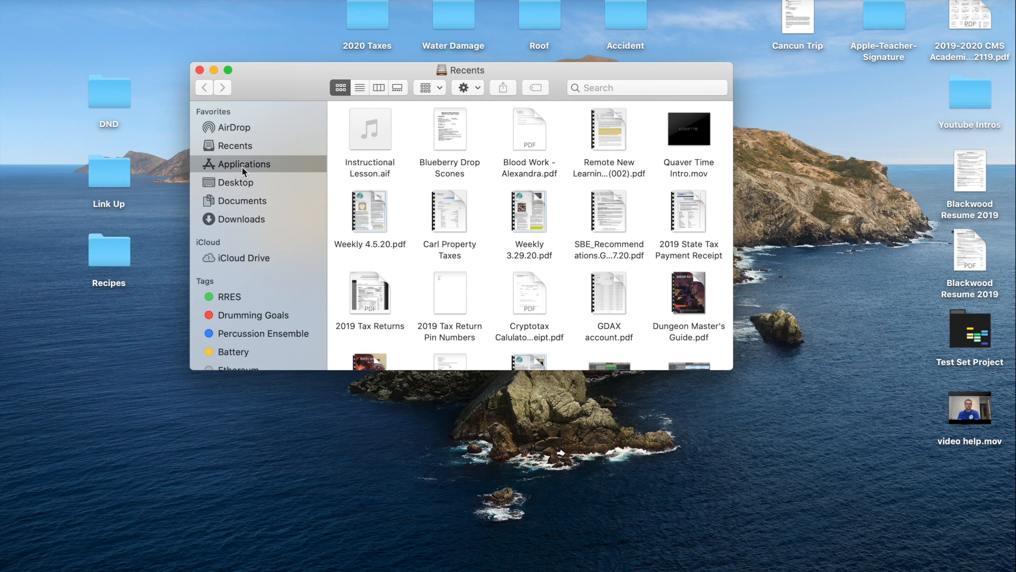
{"action": "scroll", "coordinate": [392, 294], "scroll_direction": "down", "scroll_amount": 10}
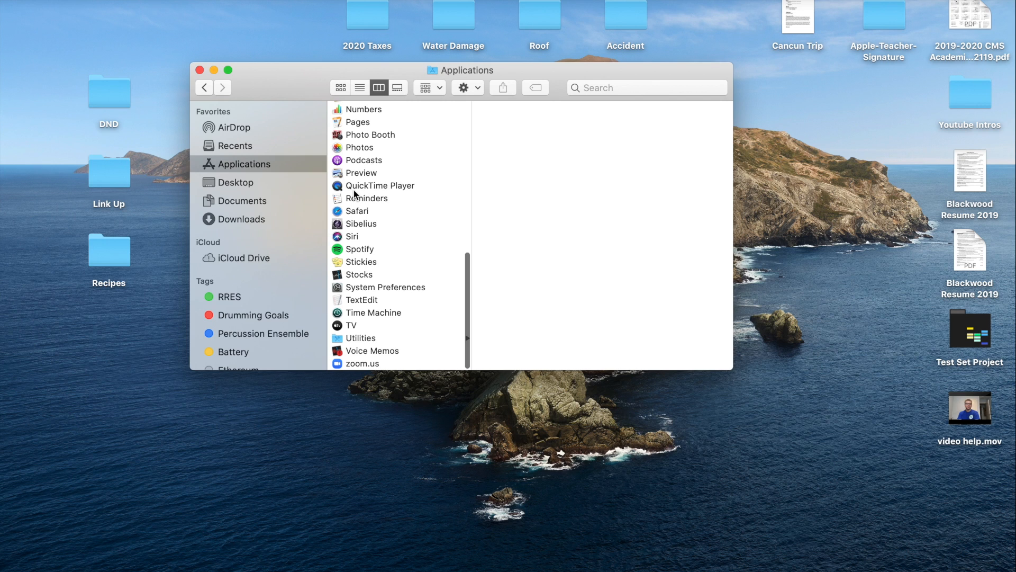
{"action": "left_click_drag", "start_coordinate": [328, 69], "coordinate": [201, 56]}
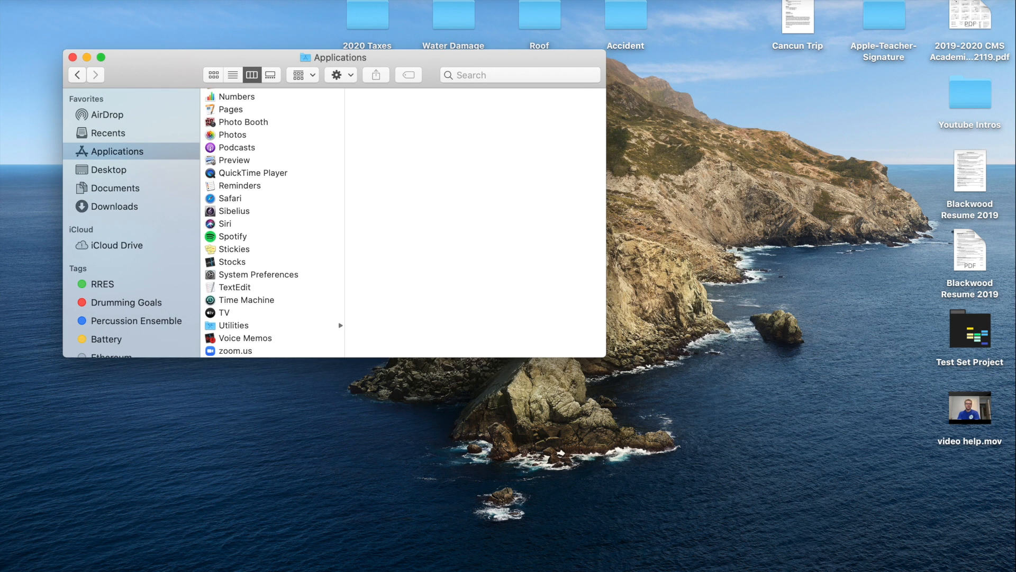
- Launch QuickTime Player through a Spotlight search for "quick" and close the Applications folder window
{"action": "key", "text": "super+space"}
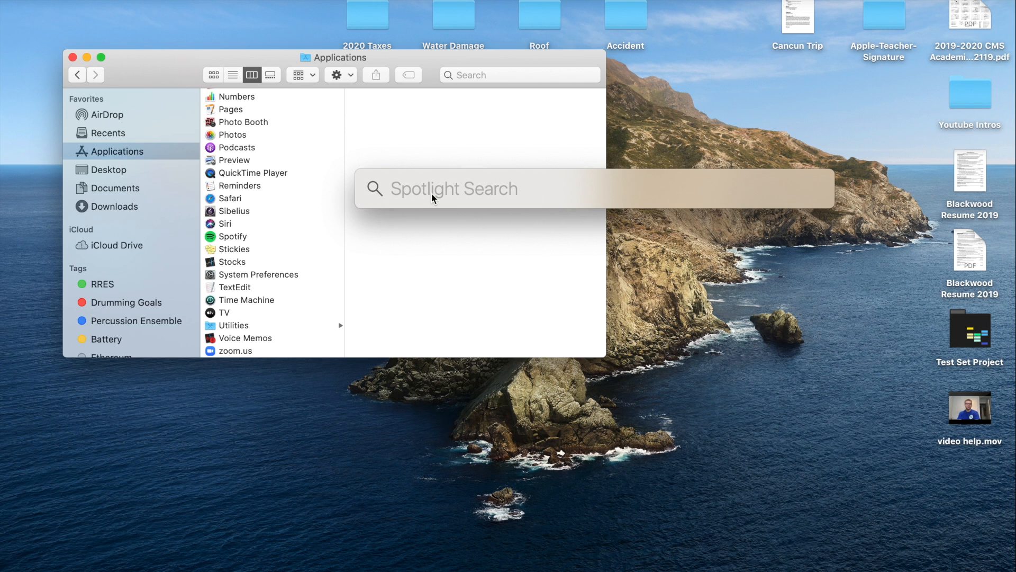
{"action": "left_click", "coordinate": [413, 419]}
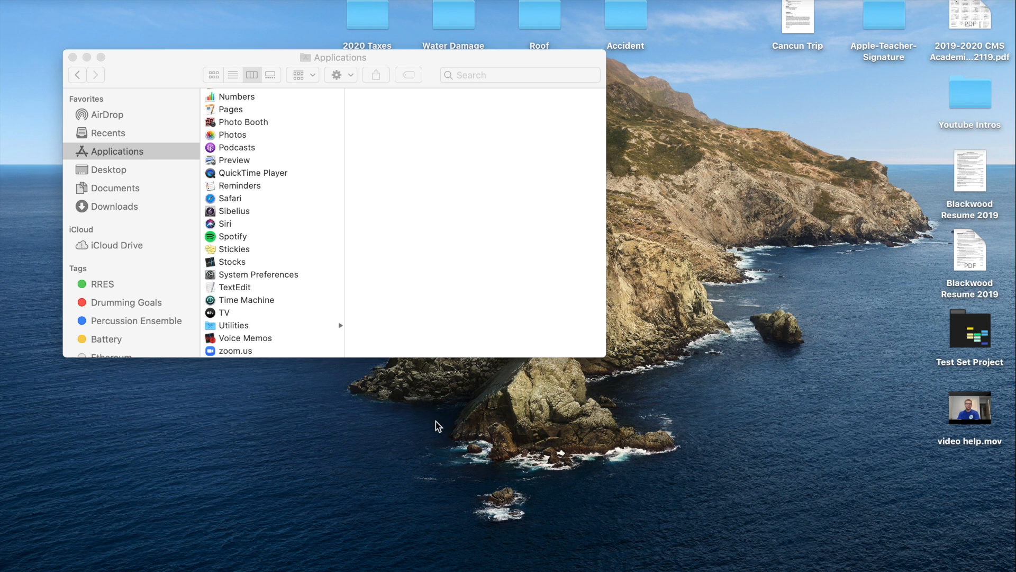
{"action": "key", "text": "super+space"}
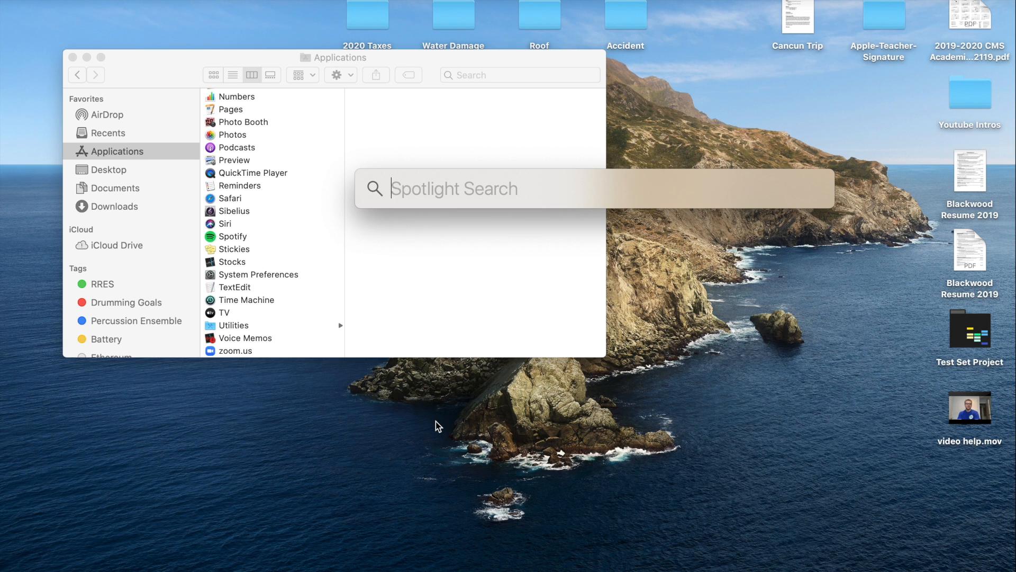
{"action": "type", "text": "quick"}
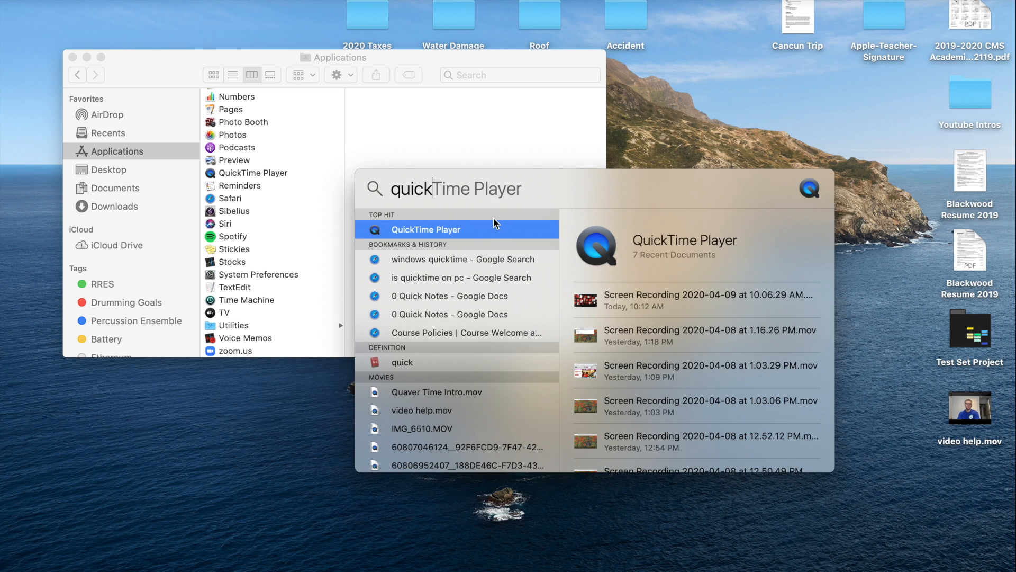
{"action": "key", "text": "Return"}
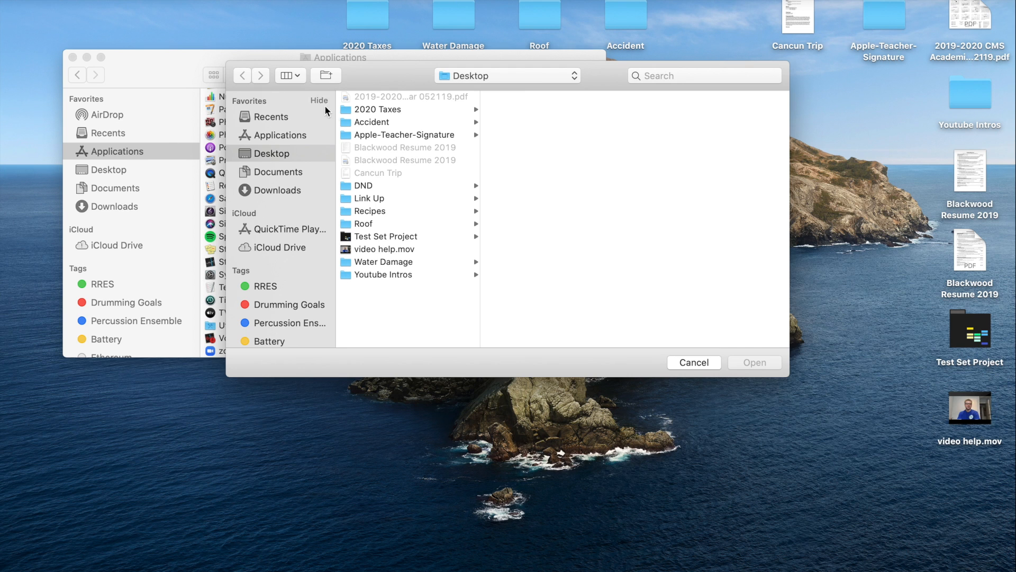
{"action": "left_click", "coordinate": [72, 56]}
{"action": "left_click_drag", "start_coordinate": [392, 82], "coordinate": [399, 107]}
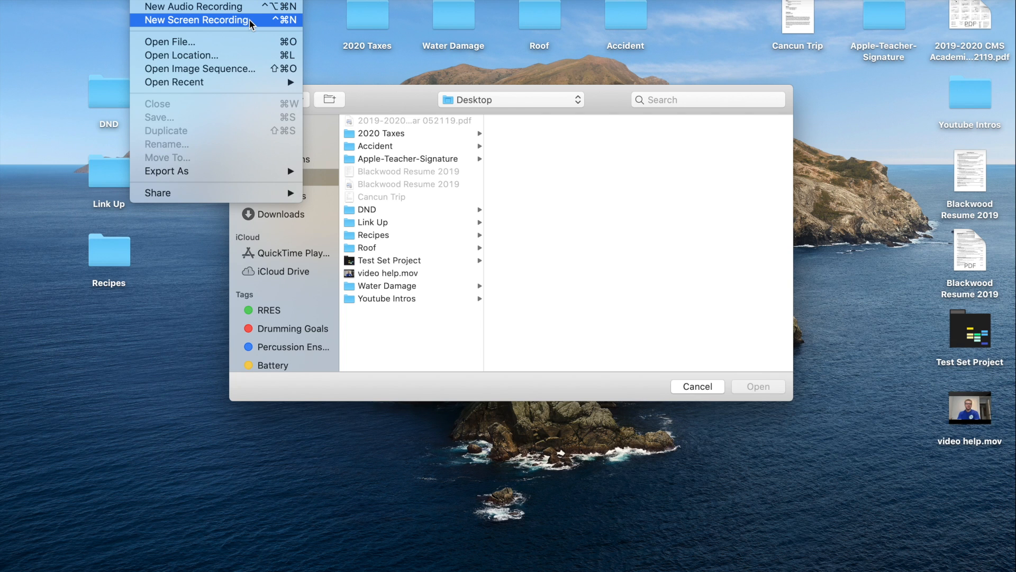
- Start a new screen recording and mark out a selected portion to capture over the file list of the open dialog
{"action": "left_click", "coordinate": [249, 21]}
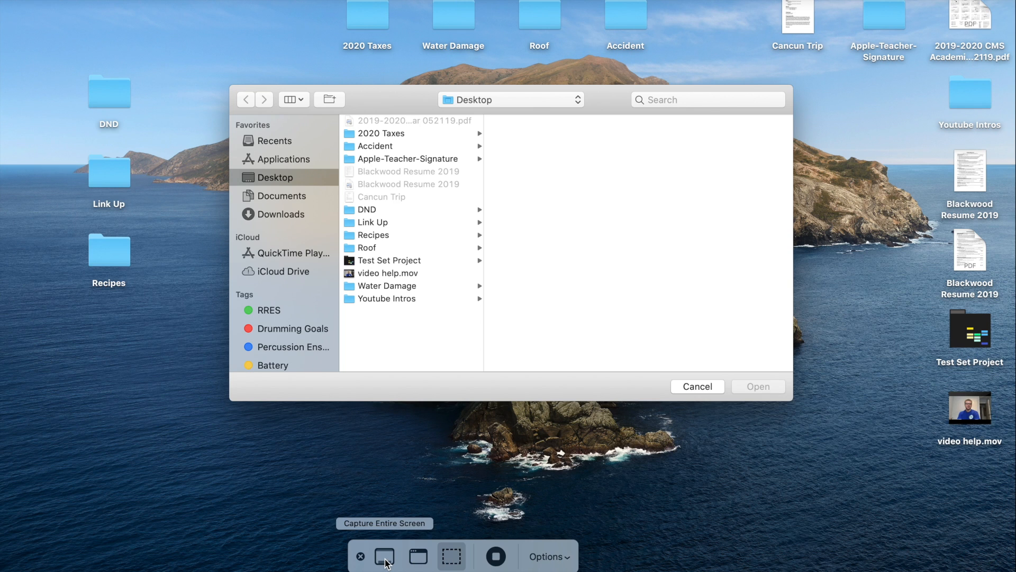
{"action": "left_click", "coordinate": [424, 559]}
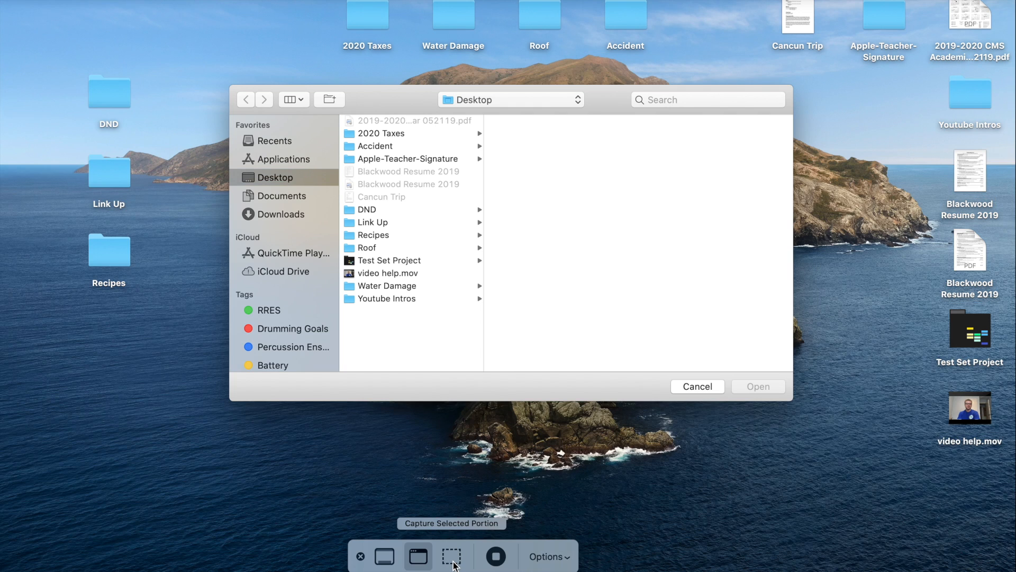
{"action": "left_click", "coordinate": [452, 558]}
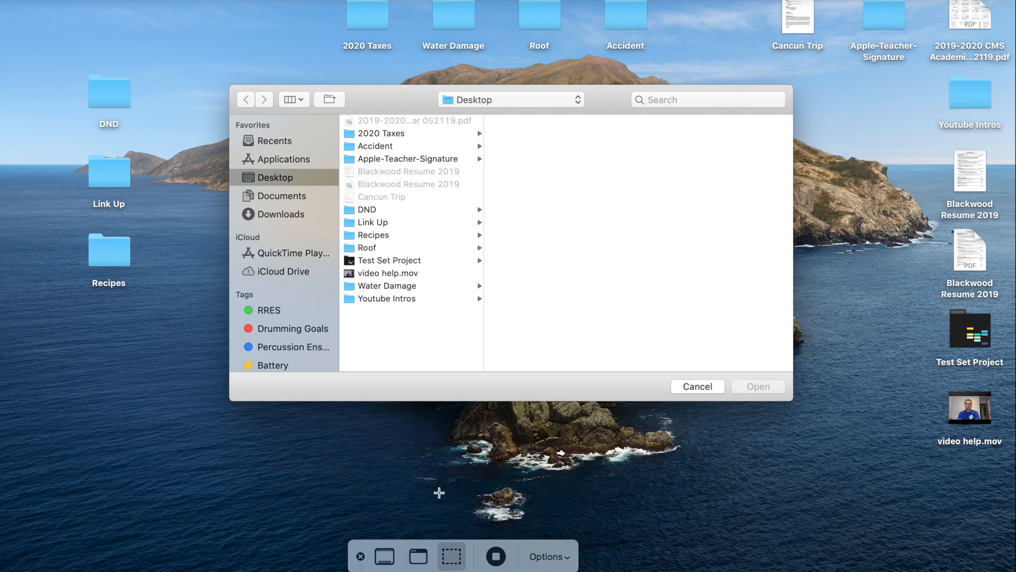
{"action": "left_click_drag", "start_coordinate": [522, 161], "coordinate": [338, 328]}
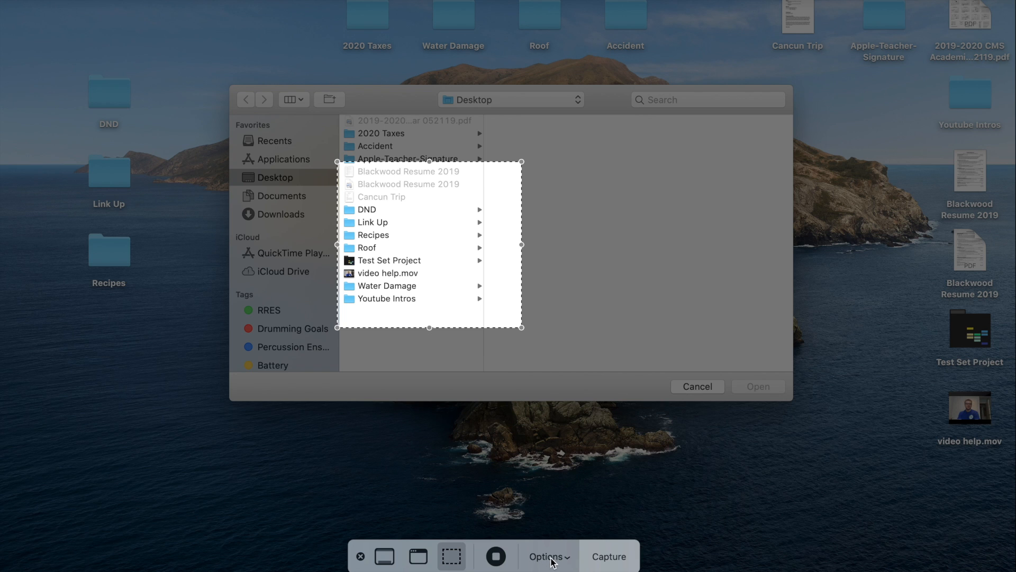
- Review the save location, timer and other capture options, and dismiss the screen capture controls
{"action": "left_click", "coordinate": [569, 560]}
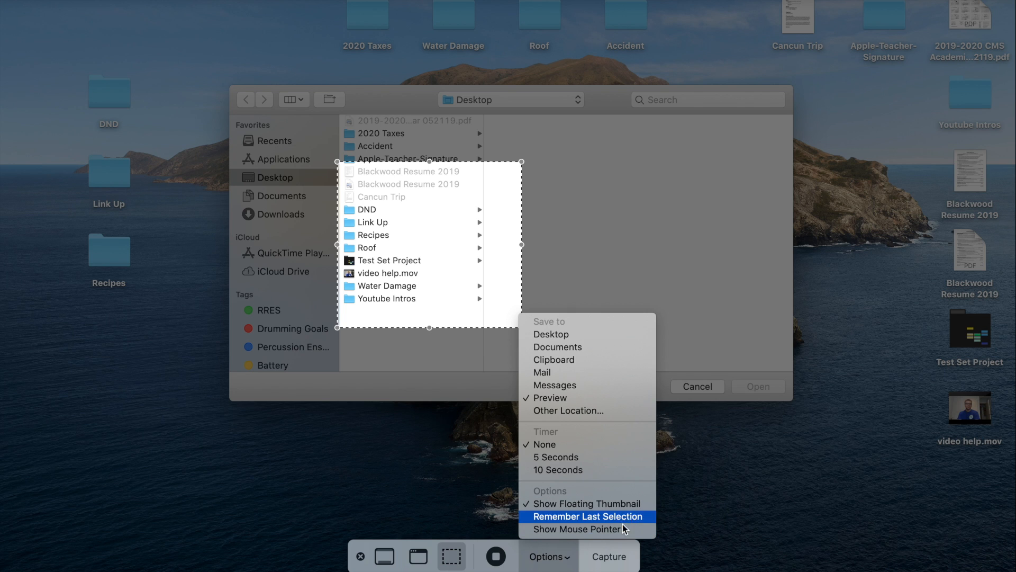
{"action": "left_click", "coordinate": [570, 557]}
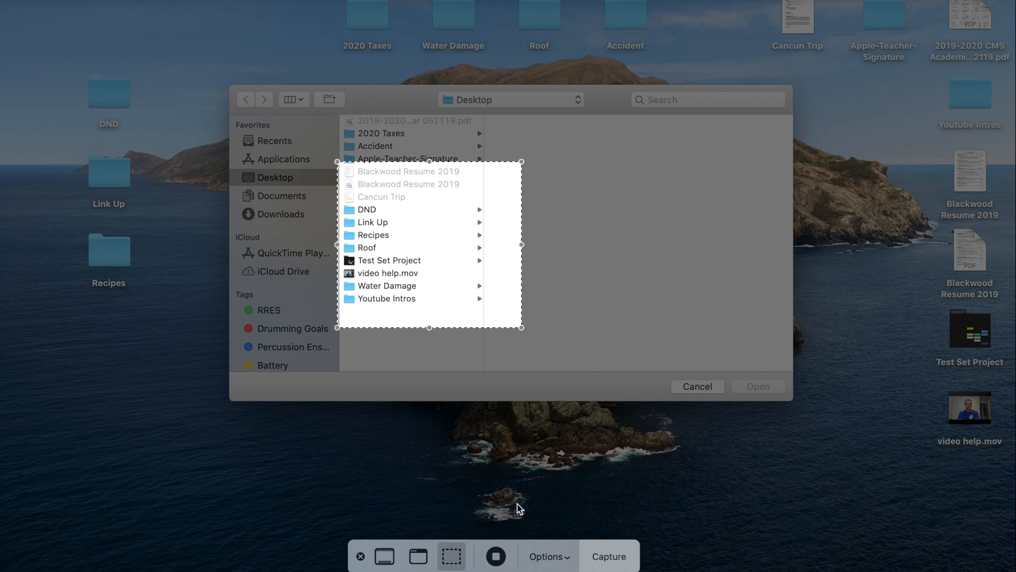
{"action": "left_click", "coordinate": [360, 557]}
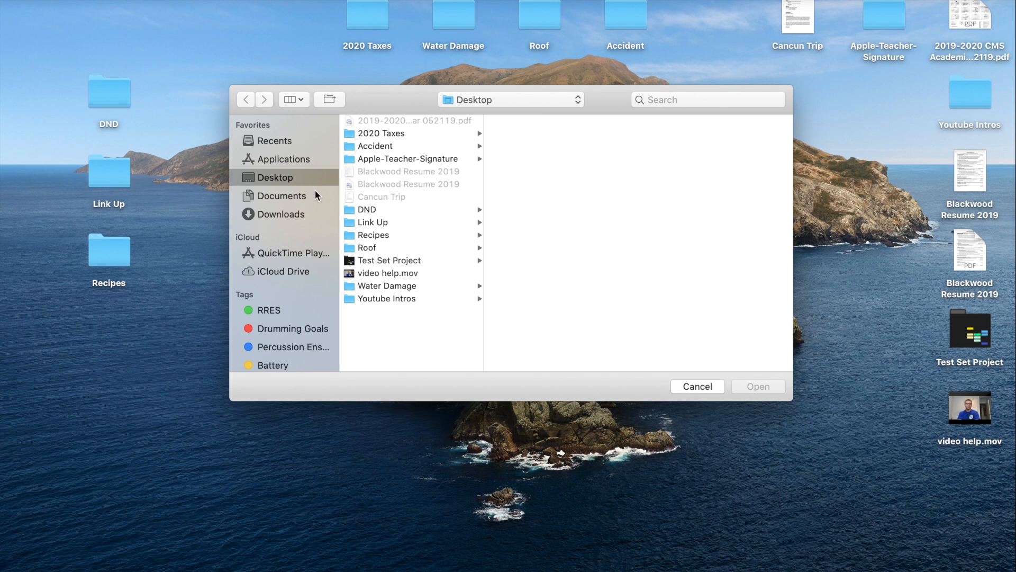
{"action": "left_click", "coordinate": [74, 1]}
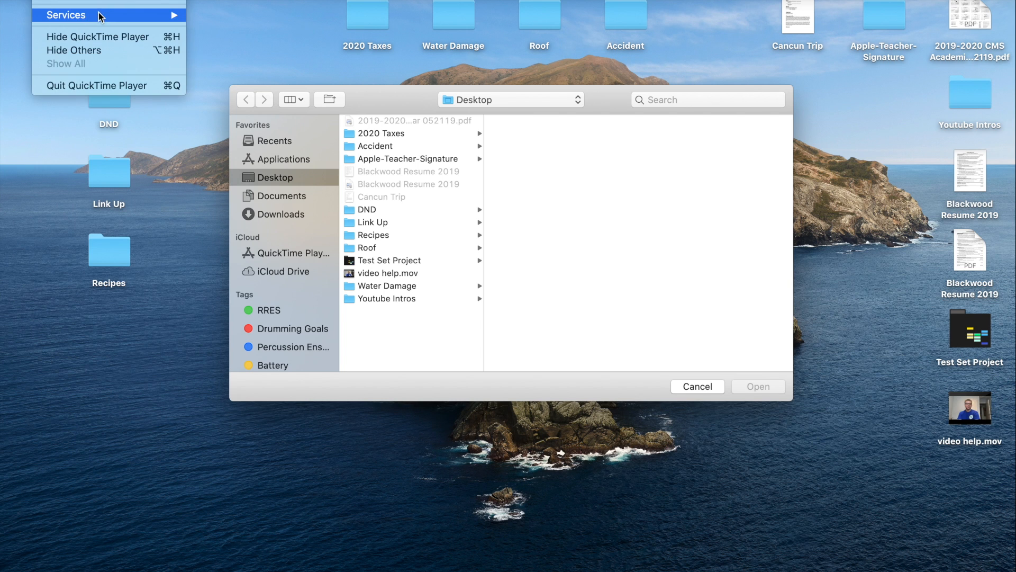
{"action": "mouse_move", "coordinate": [144, 1]}
{"action": "mouse_move", "coordinate": [245, 1]}
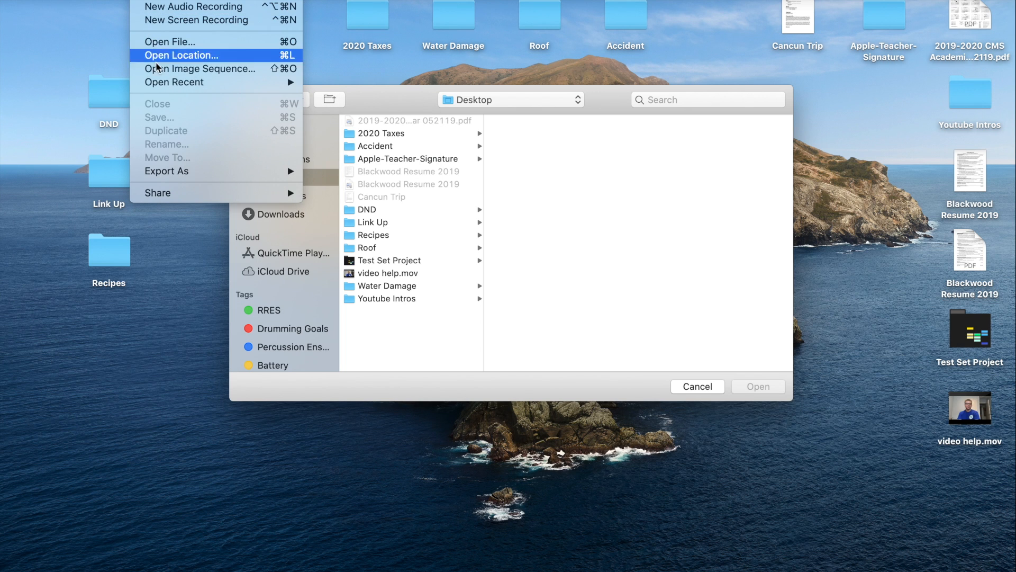
{"action": "left_click", "coordinate": [184, 333]}
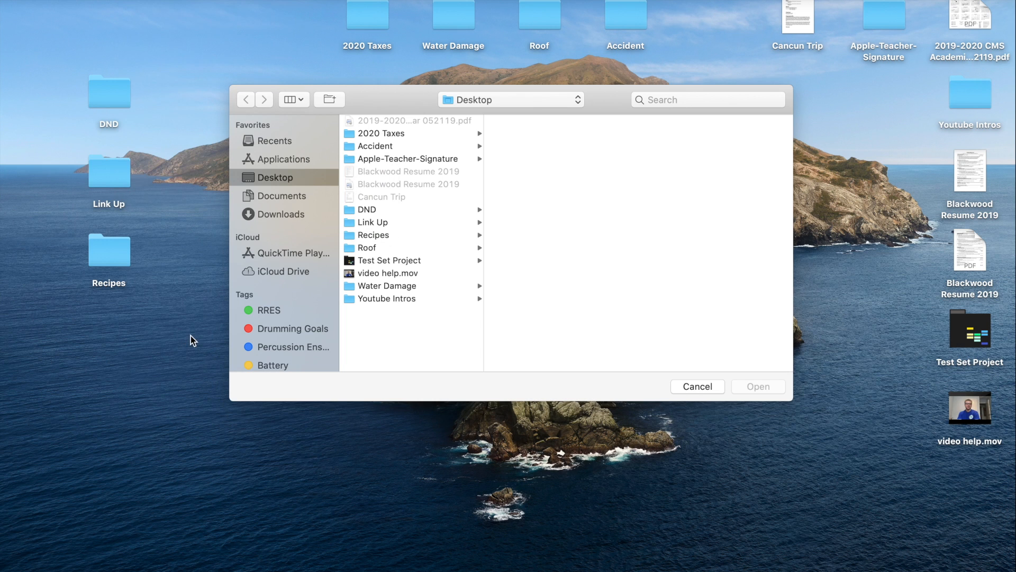
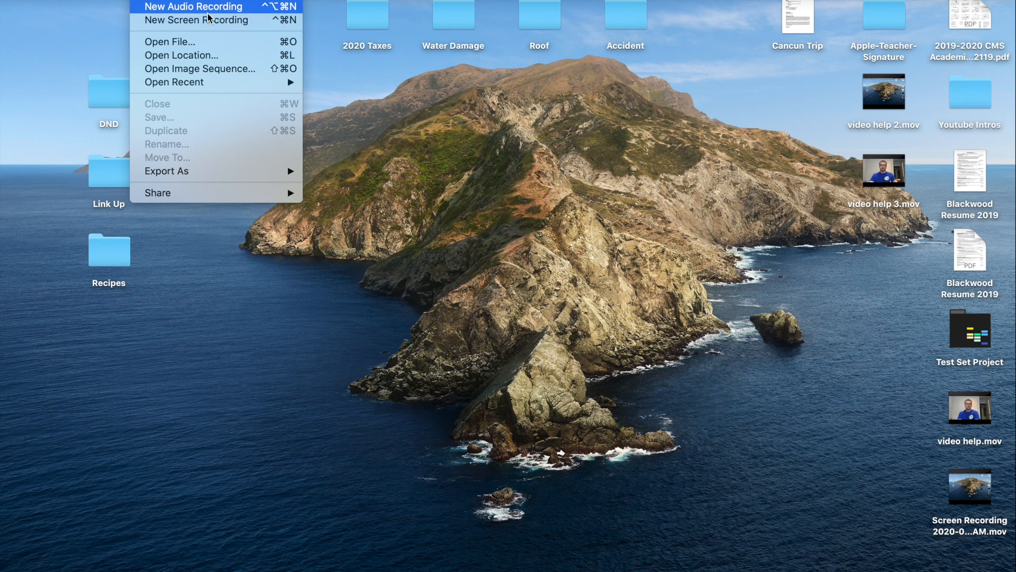
{"action": "mouse_move", "coordinate": [204, 0]}
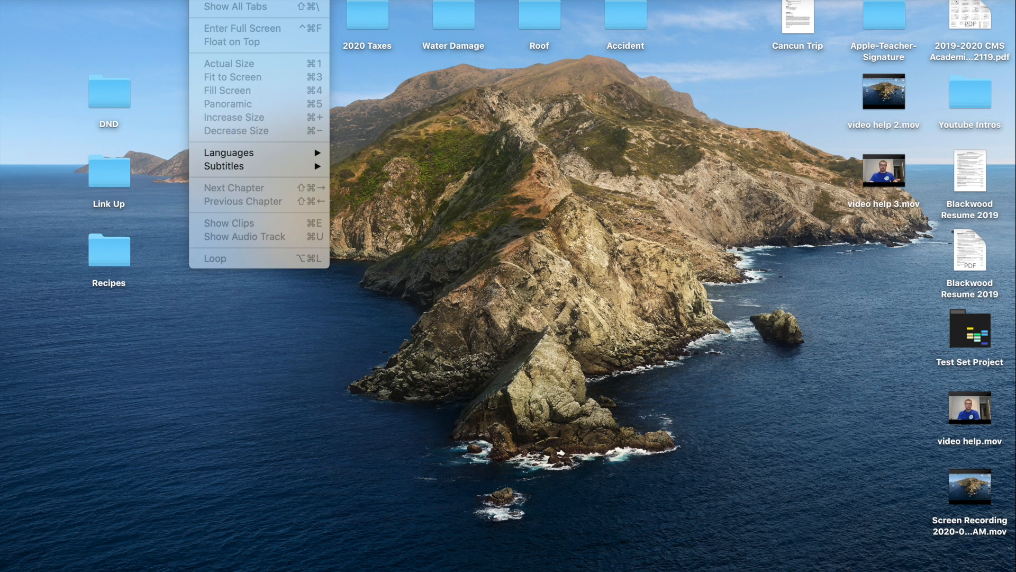
{"action": "mouse_move", "coordinate": [244, 0]}
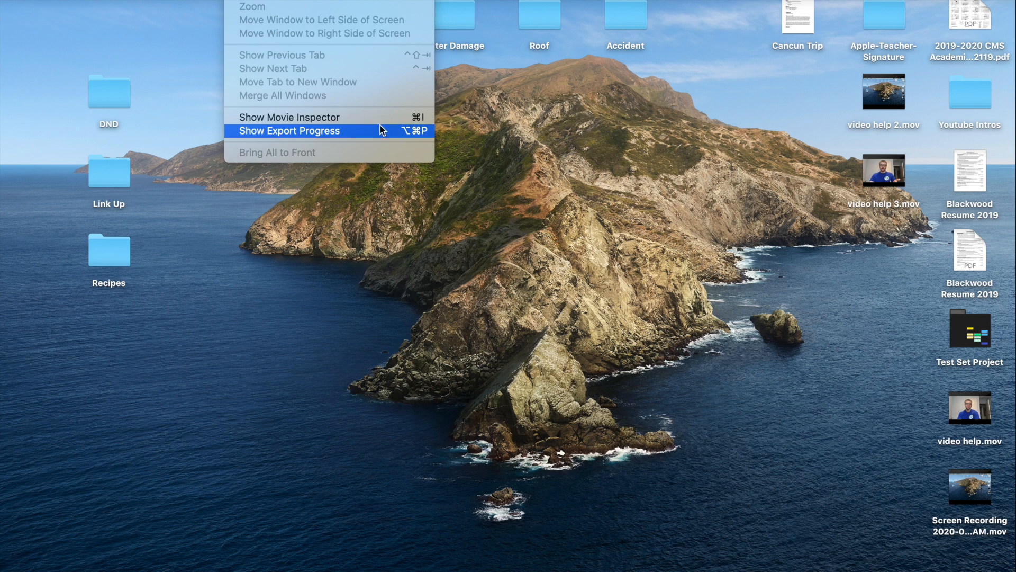
{"action": "left_click", "coordinate": [196, 115]}
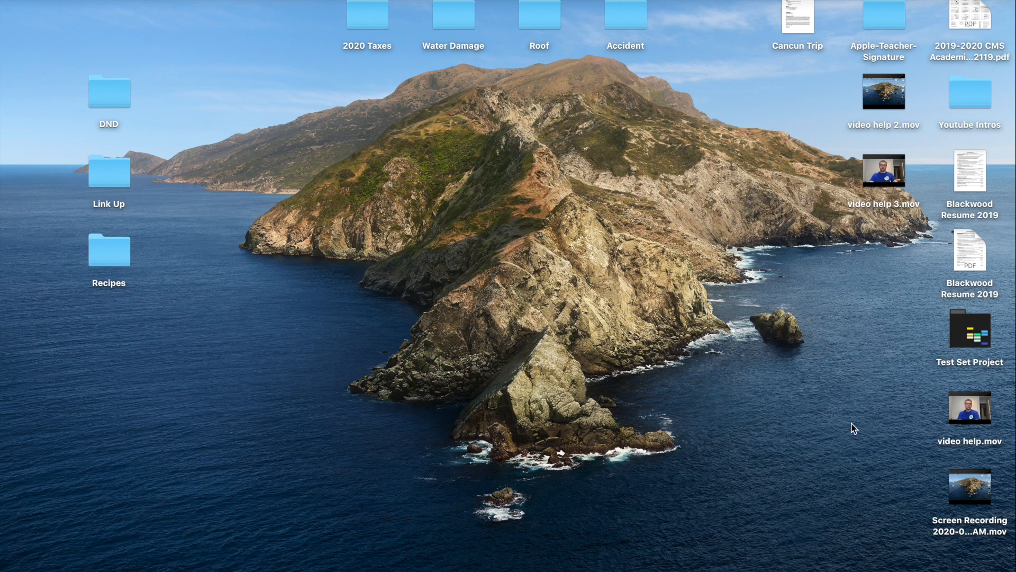
- Switch to iMovie and create a new Movie project
{"action": "mouse_move", "coordinate": [671, 566]}
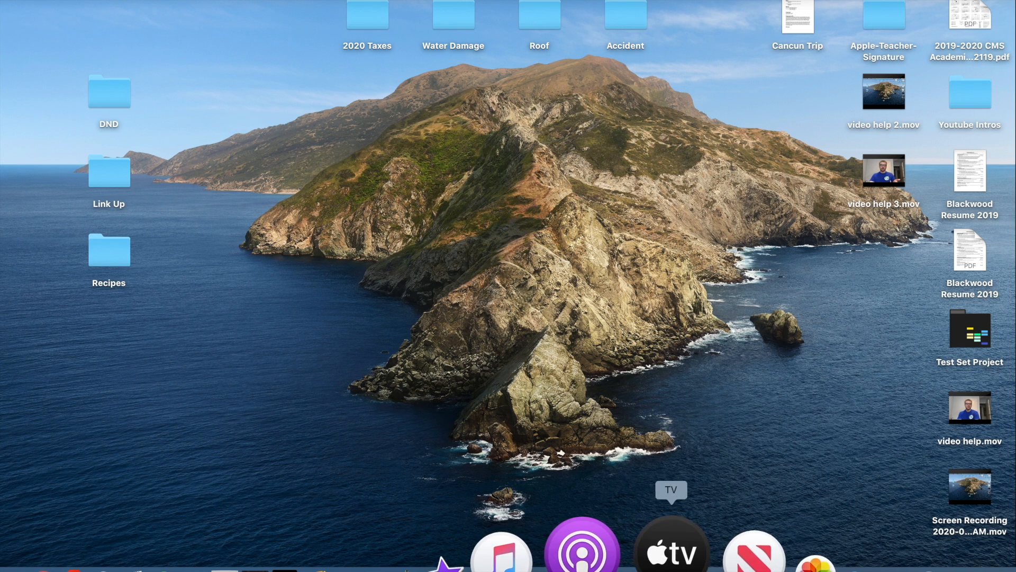
{"action": "left_click", "coordinate": [551, 563]}
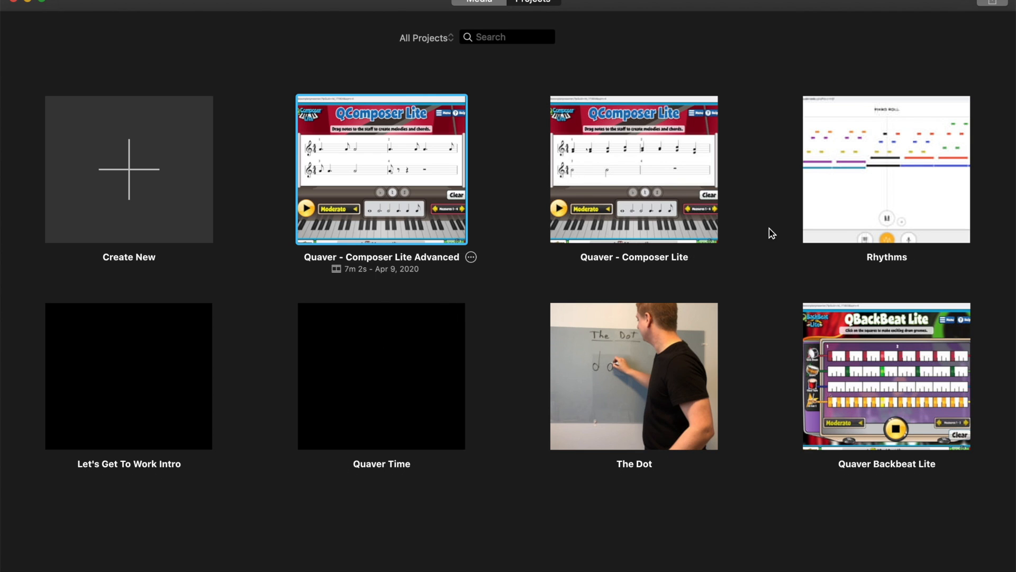
{"action": "left_click", "coordinate": [170, 186]}
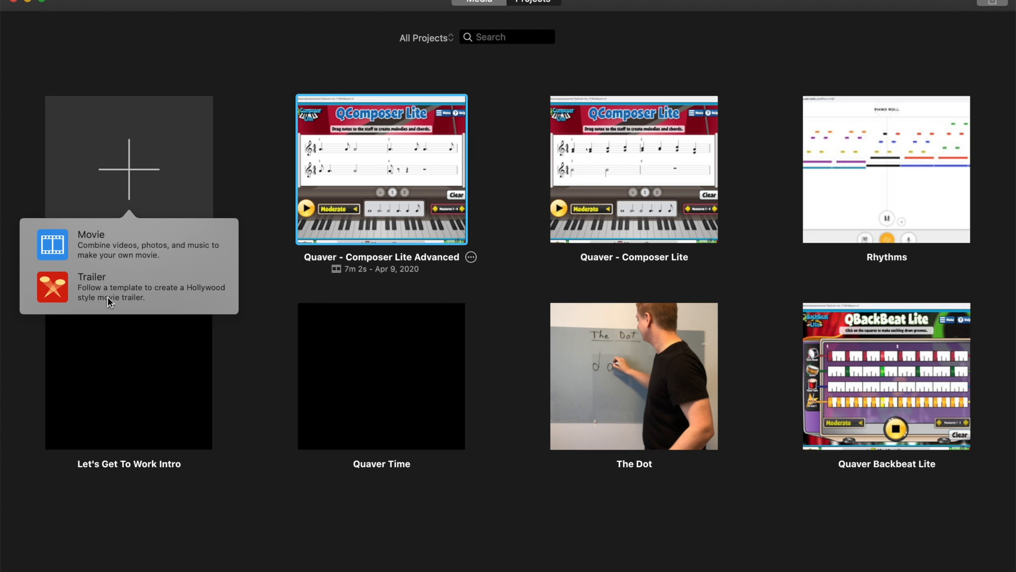
{"action": "left_click", "coordinate": [97, 241]}
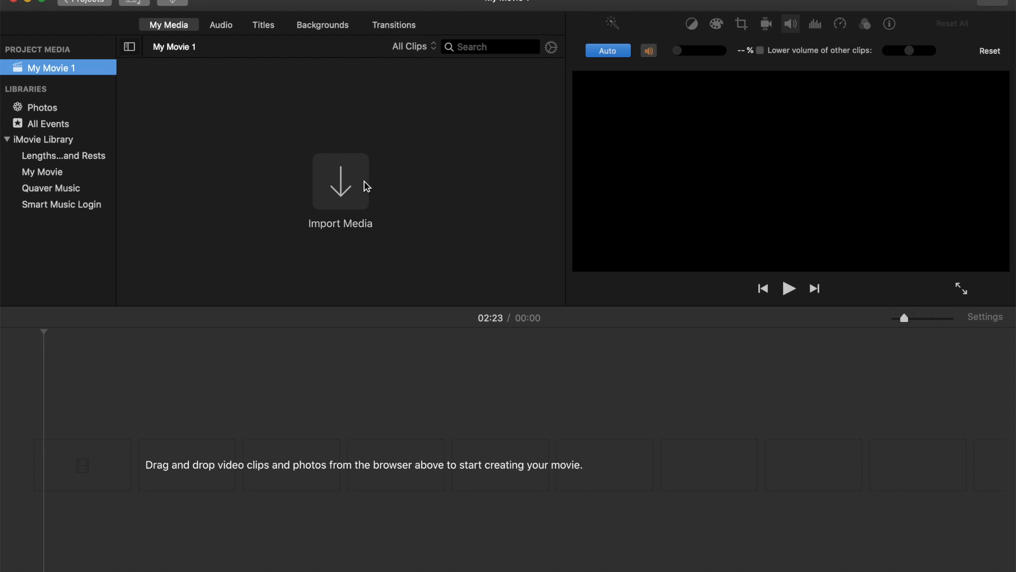
- Import video help.mov, video help 2.mov and video help 3.mov from the Desktop into the project media
{"action": "left_click", "coordinate": [351, 184]}
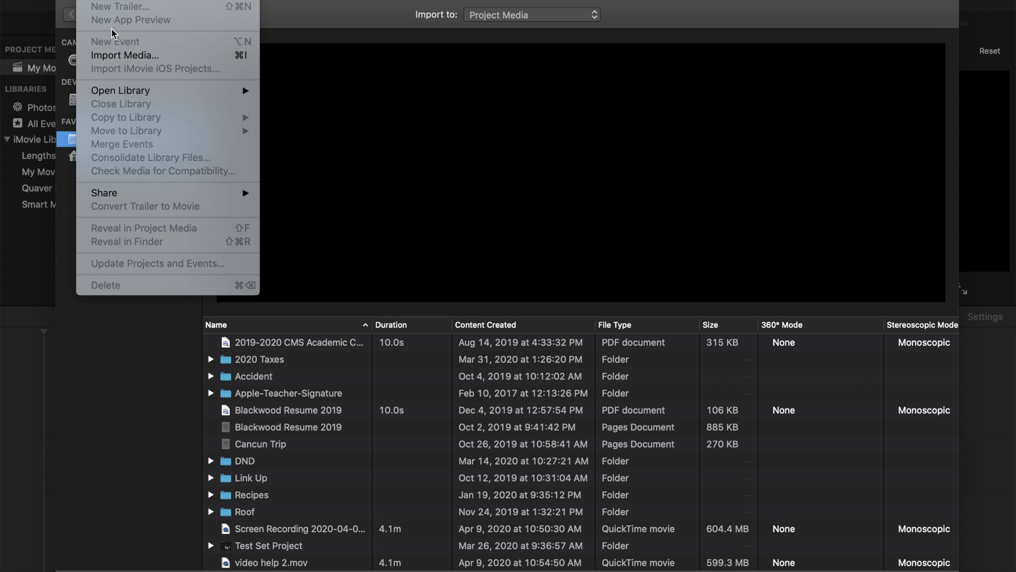
{"action": "left_click", "coordinate": [243, 61]}
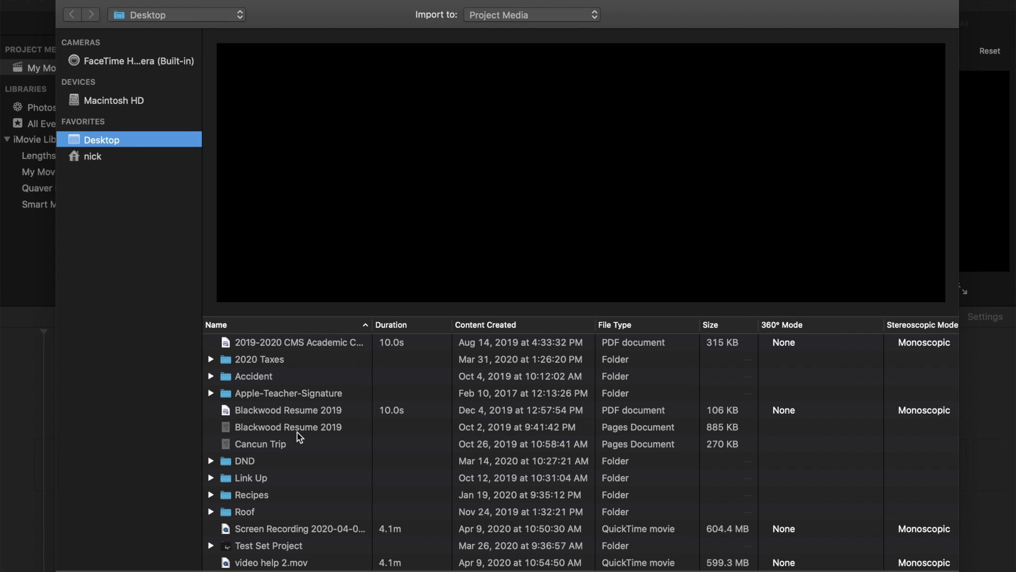
{"action": "scroll", "coordinate": [297, 432], "scroll_direction": "down", "scroll_amount": 4}
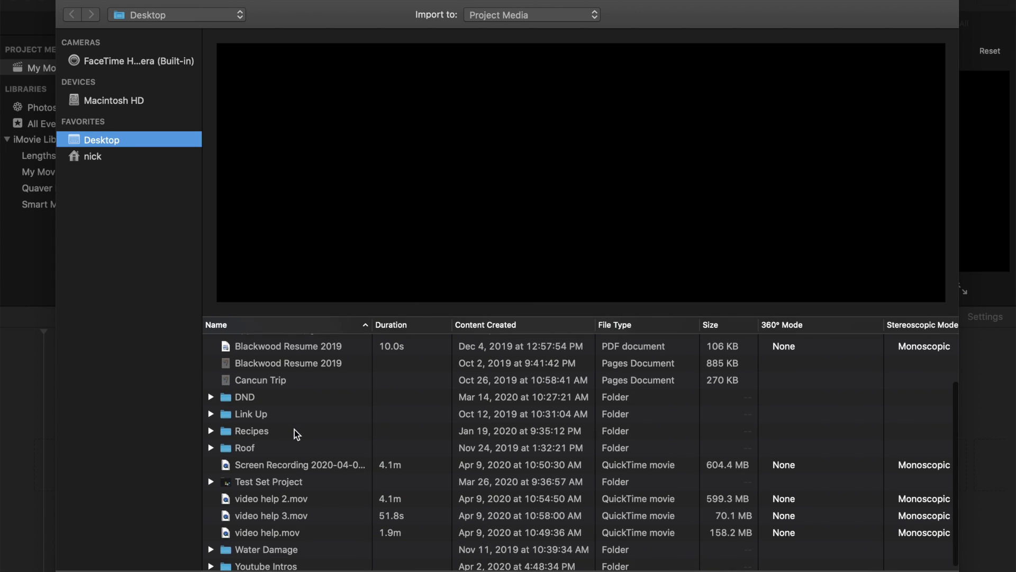
{"action": "left_click", "coordinate": [274, 528]}
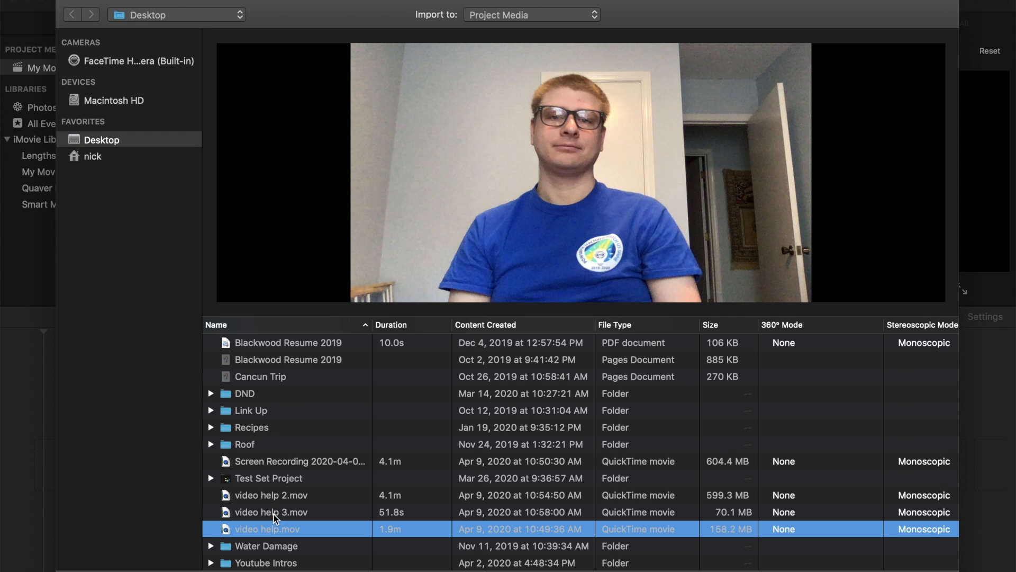
{"action": "left_click", "coordinate": [274, 513], "text": "shift"}
{"action": "left_click", "coordinate": [272, 497], "text": "shift"}
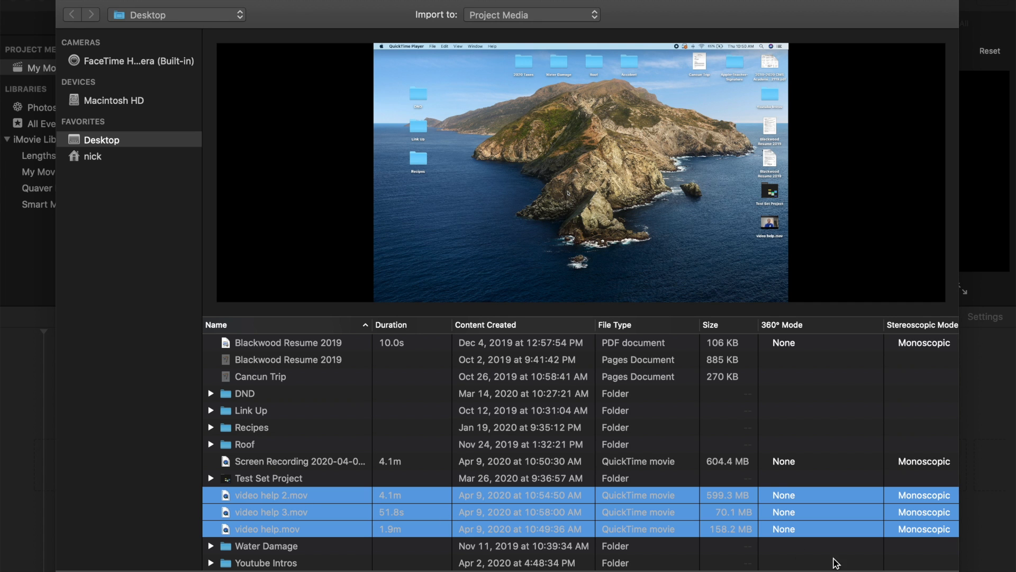
{"action": "key", "text": "Return"}
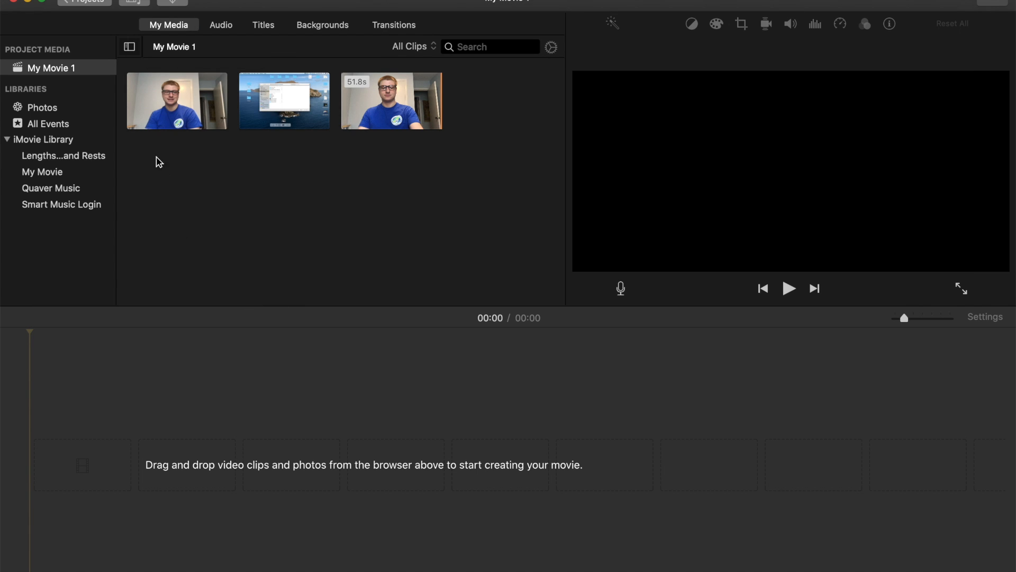
- Select all three imported clips and add them to the empty timeline
{"action": "left_click", "coordinate": [177, 103]}
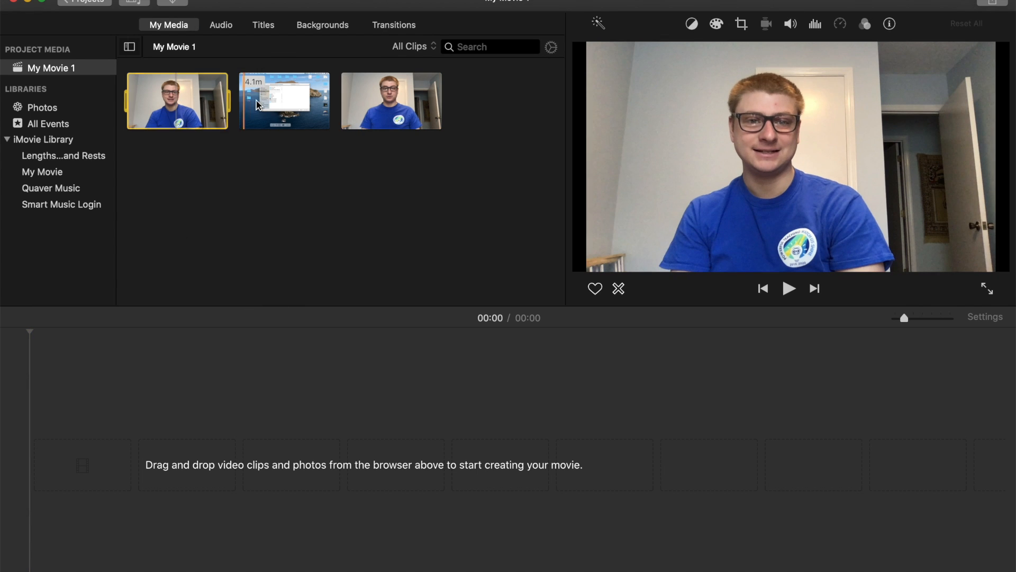
{"action": "left_click", "coordinate": [394, 108]}
{"action": "left_click", "coordinate": [207, 111], "text": "shift"}
{"action": "left_click_drag", "start_coordinate": [207, 111], "coordinate": [241, 461]}
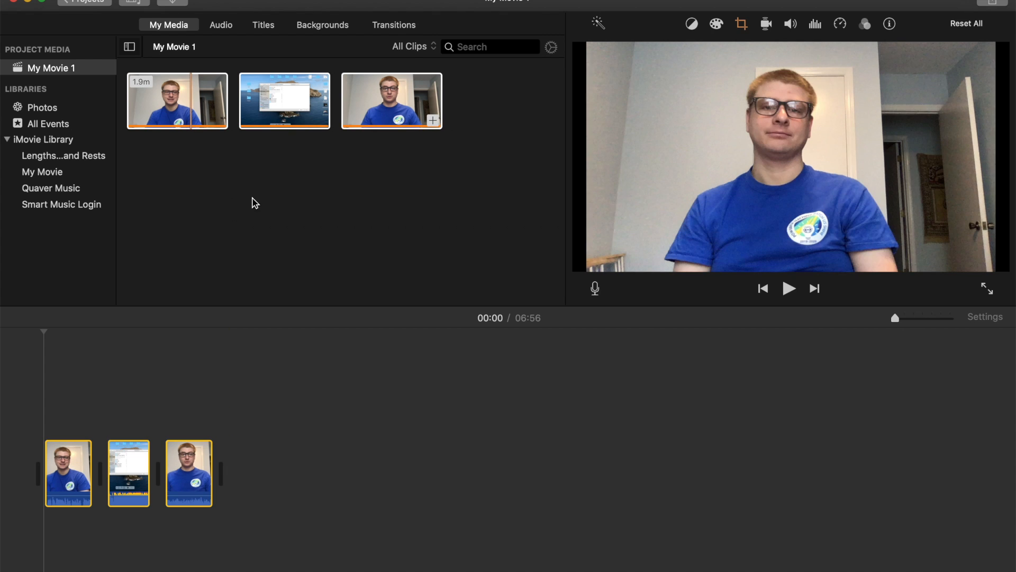
- Clear the current clip selection and reselect all three recordings in the project media
{"action": "left_click", "coordinate": [200, 150]}
{"action": "left_click_drag", "start_coordinate": [185, 118], "coordinate": [250, 192]}
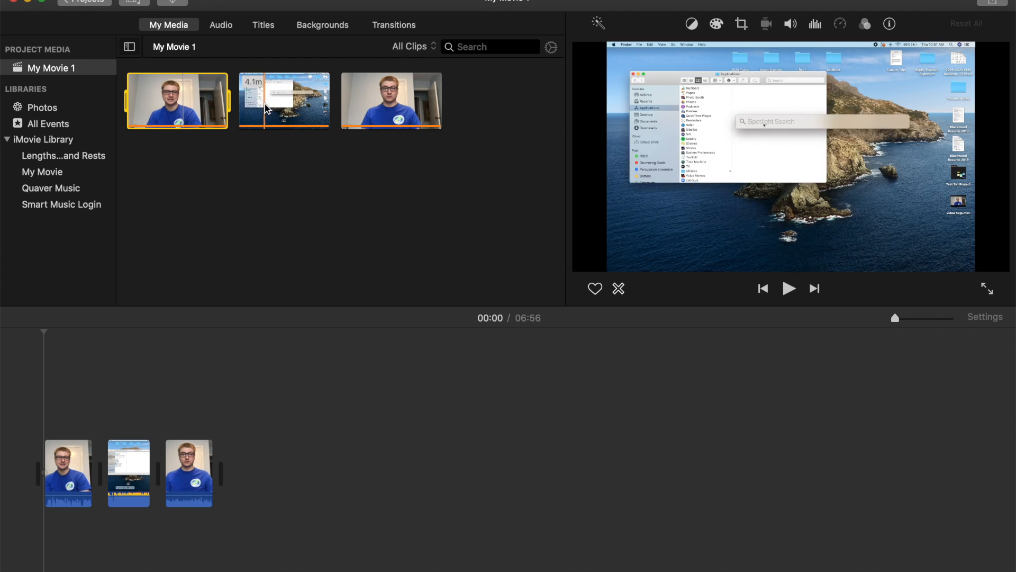
{"action": "left_click", "coordinate": [335, 184]}
{"action": "key", "text": "super+a"}
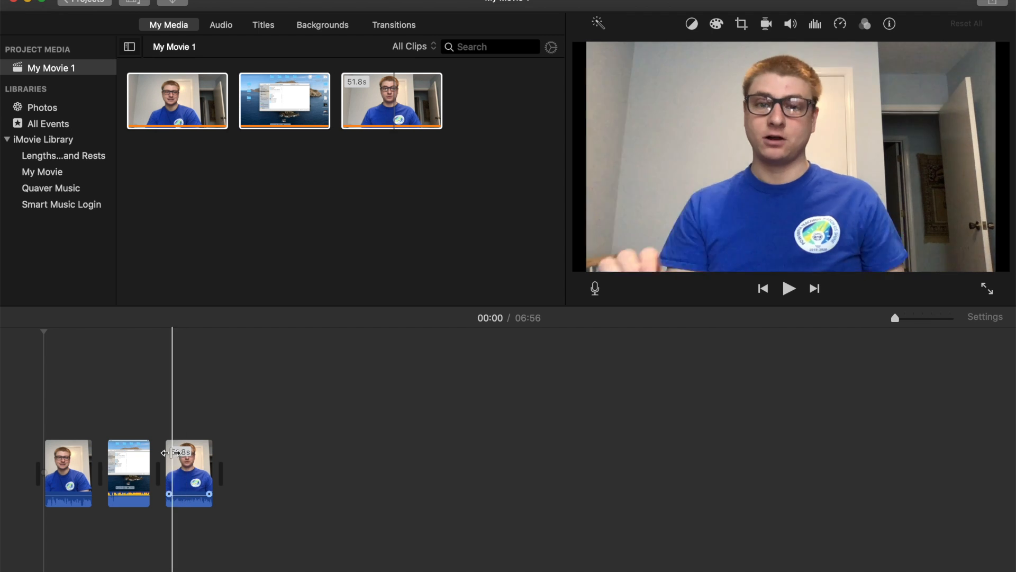
- Examine the timeline clips at closer and wider zoom levels
{"action": "key", "text": "super+equal"}
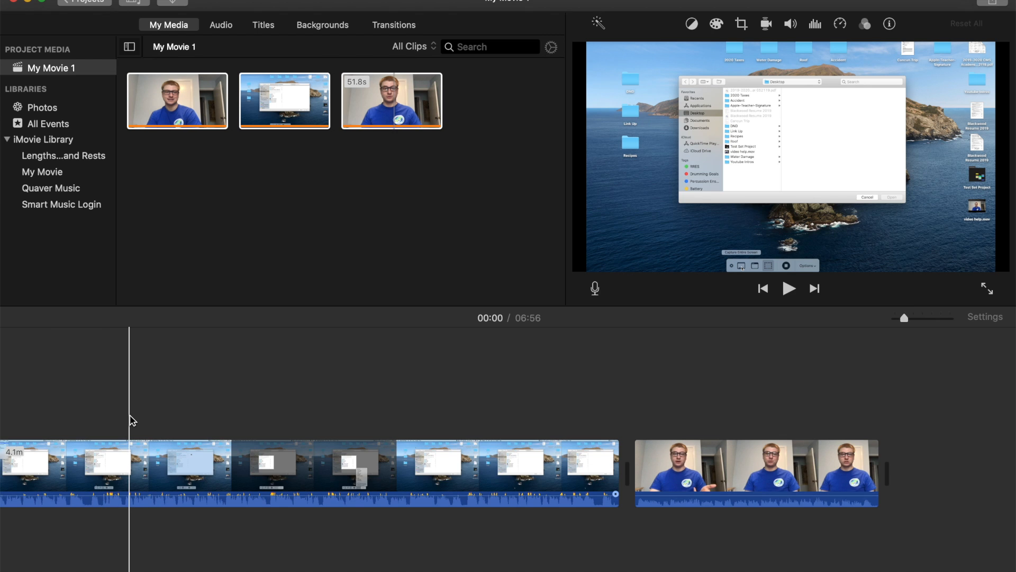
{"action": "key", "text": "super+equal"}
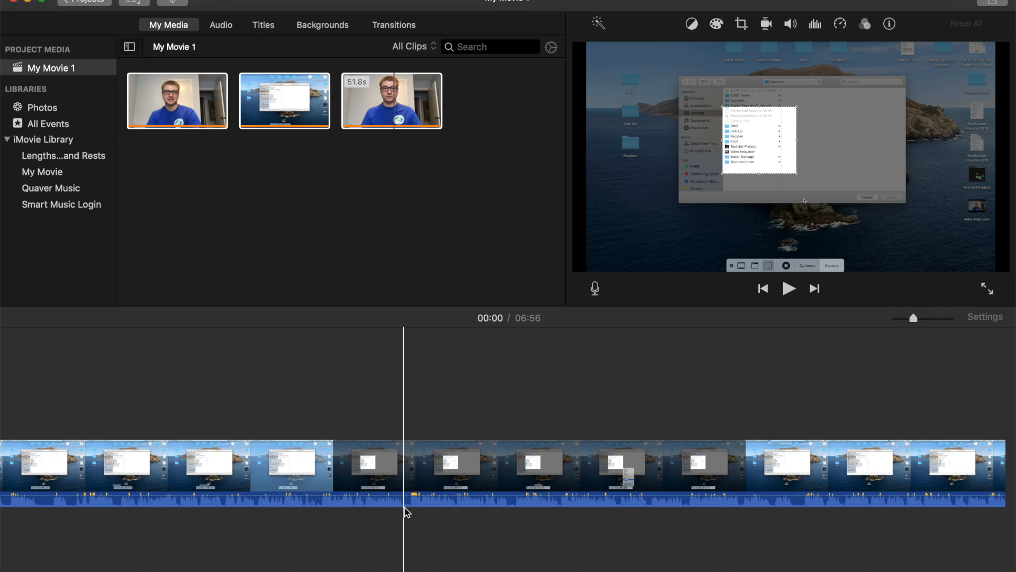
{"action": "key", "text": "super+plus"}
{"action": "key", "text": "super+plus"}
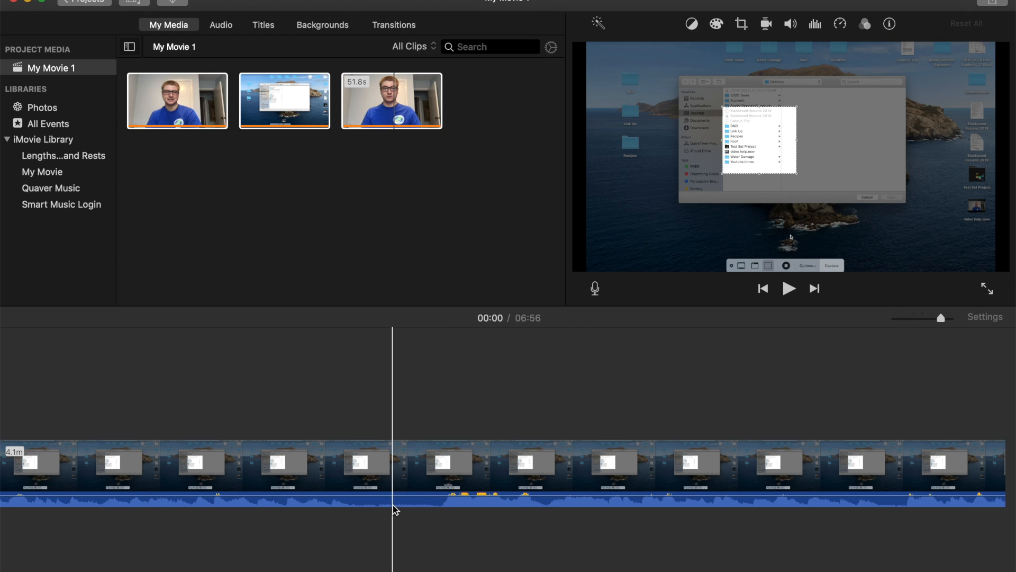
{"action": "key", "text": "super+minus"}
{"action": "key", "text": "super+minus"}
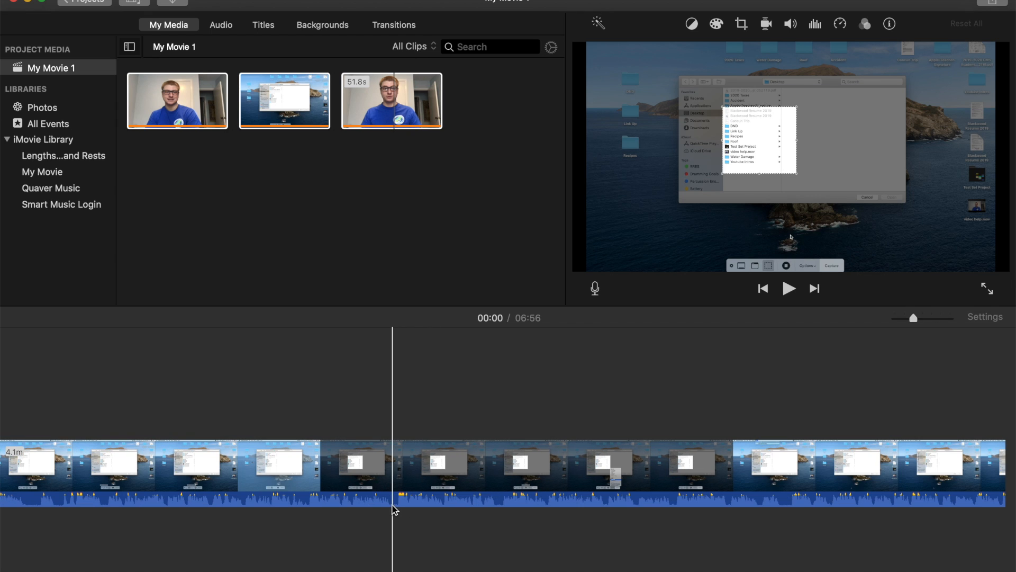
{"action": "key", "text": "super+minus"}
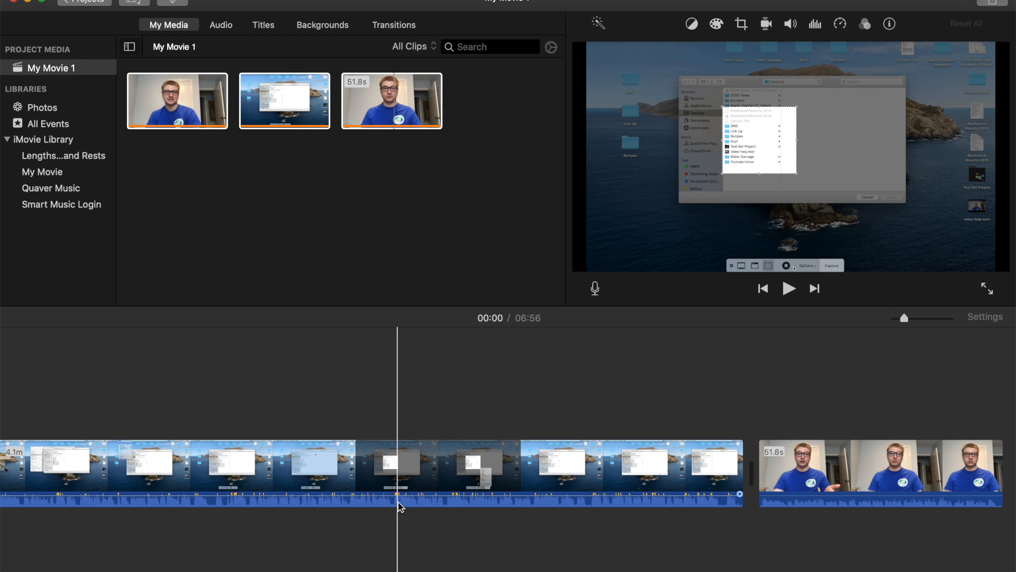
{"action": "key", "text": "super+plus"}
- Split the first webcam recording in the timeline shortly after its start, before the speaking begins
{"action": "scroll", "coordinate": [382, 496], "scroll_direction": "left", "scroll_amount": 10}
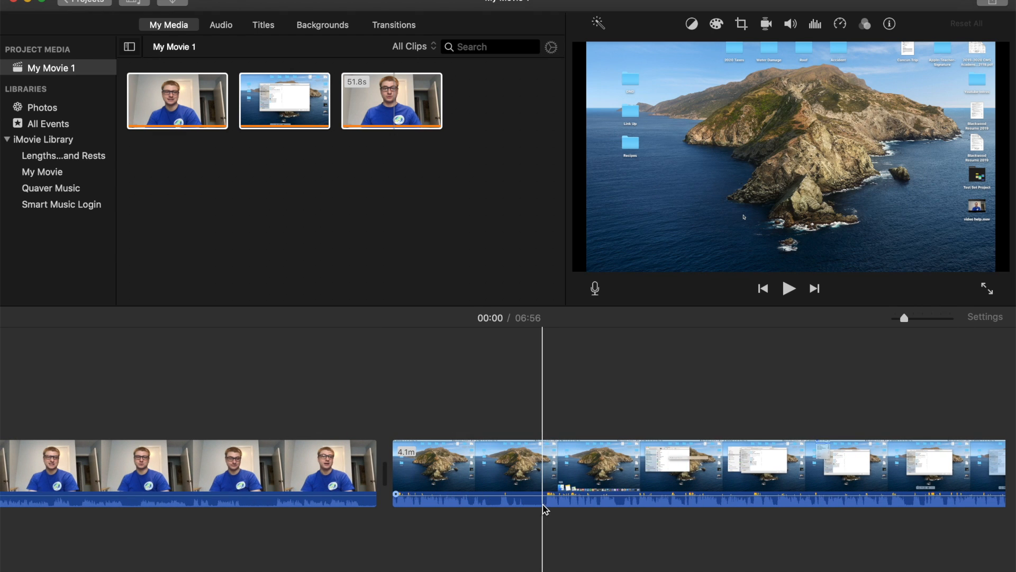
{"action": "scroll", "coordinate": [392, 396], "scroll_direction": "left", "scroll_amount": 4}
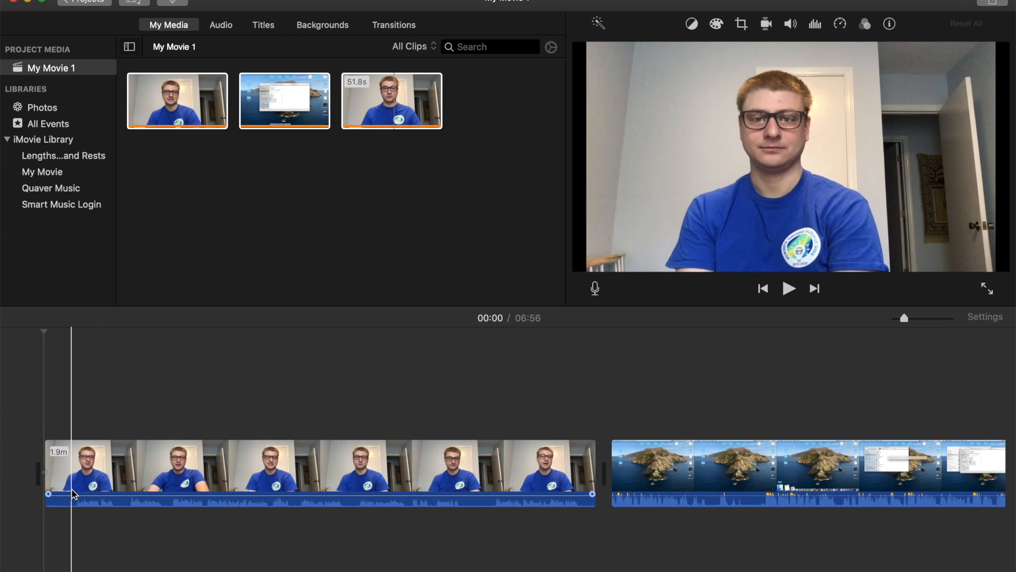
{"action": "key", "text": "super+b"}
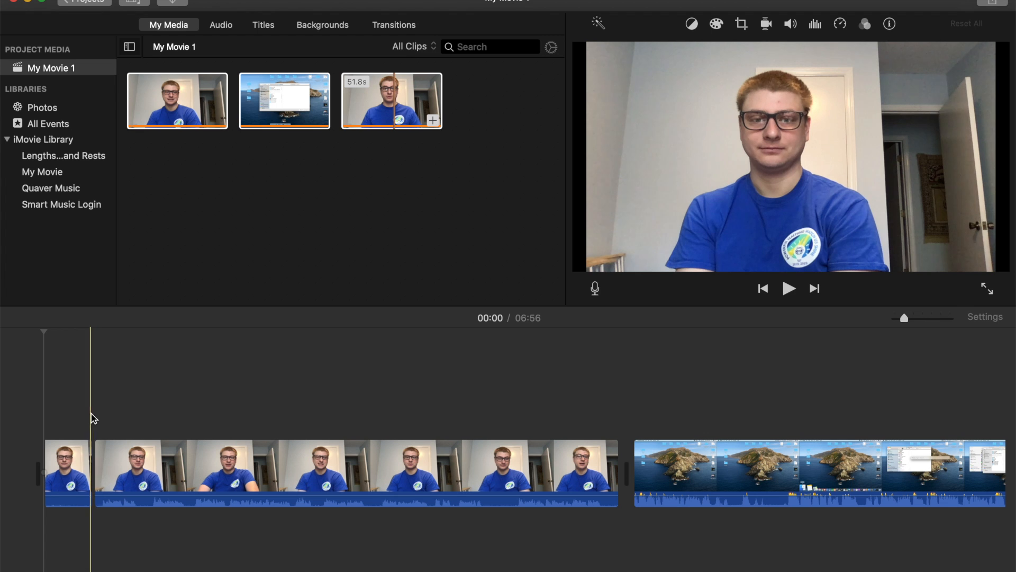
- Place the playhead at 00:10 and look up the Split Clip command and its shortcut without applying it
{"action": "left_click", "coordinate": [115, 404]}
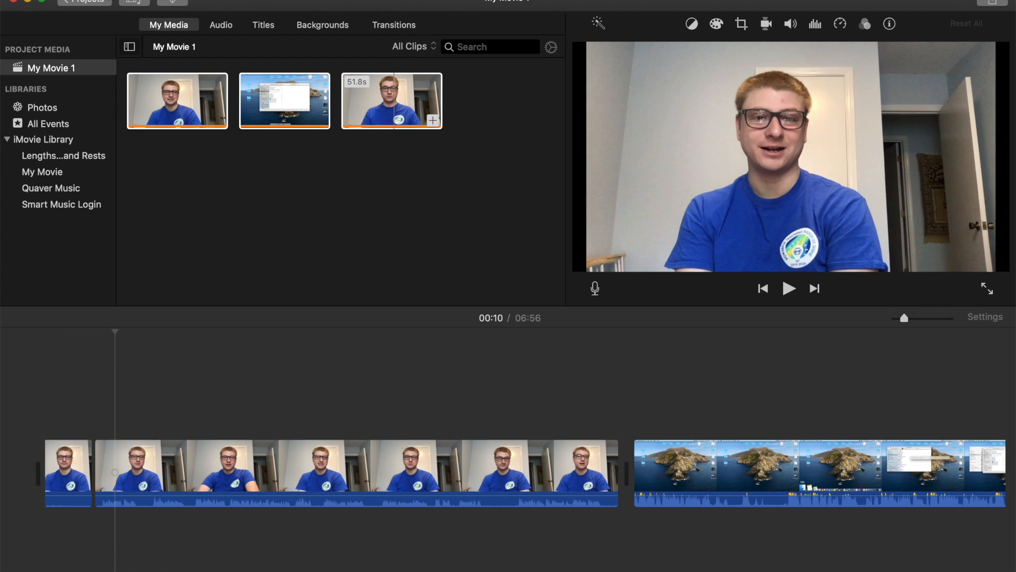
{"action": "left_click", "coordinate": [89, 0]}
{"action": "mouse_move", "coordinate": [118, 0]}
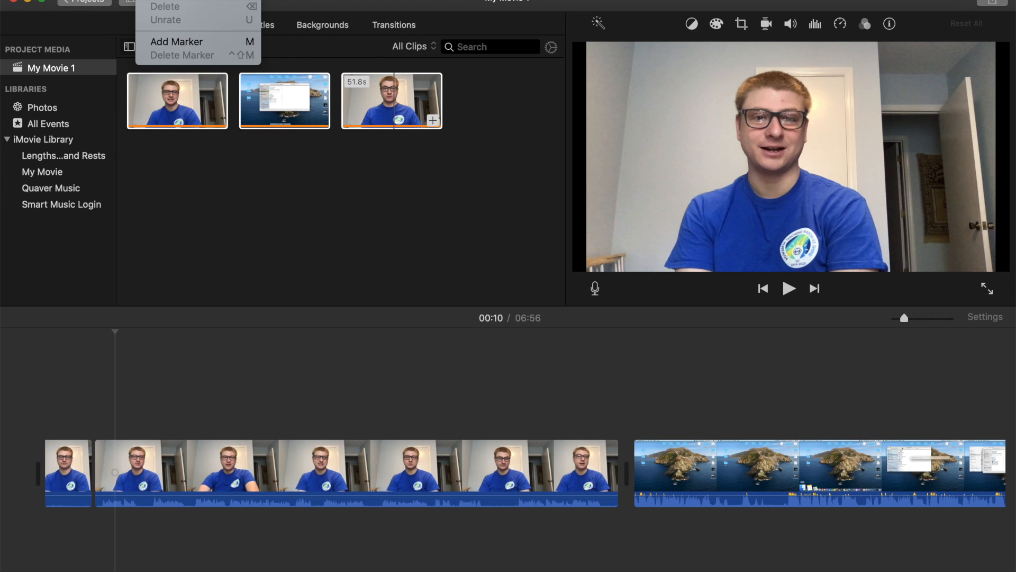
{"action": "mouse_move", "coordinate": [190, 0]}
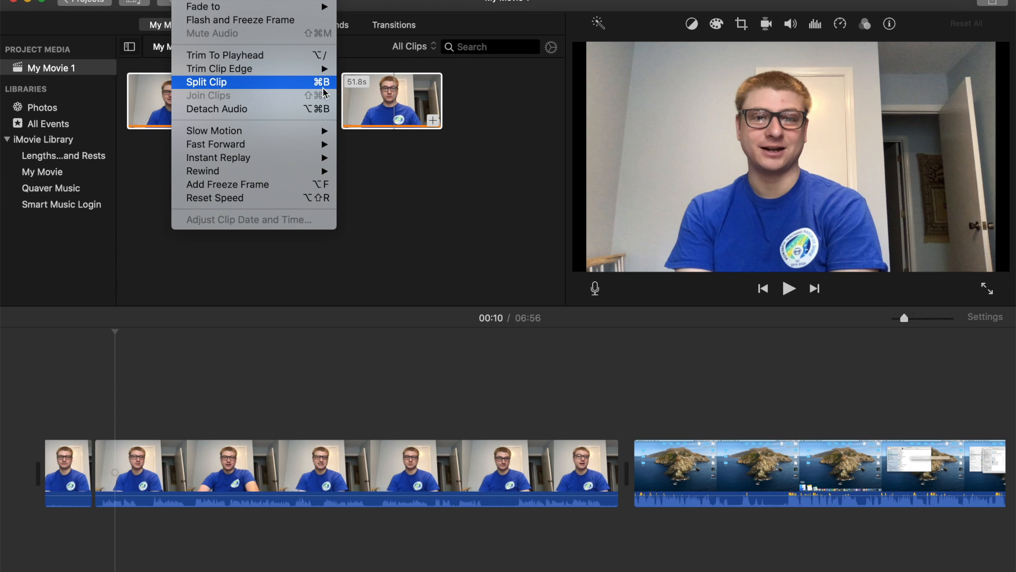
{"action": "left_click", "coordinate": [225, 398]}
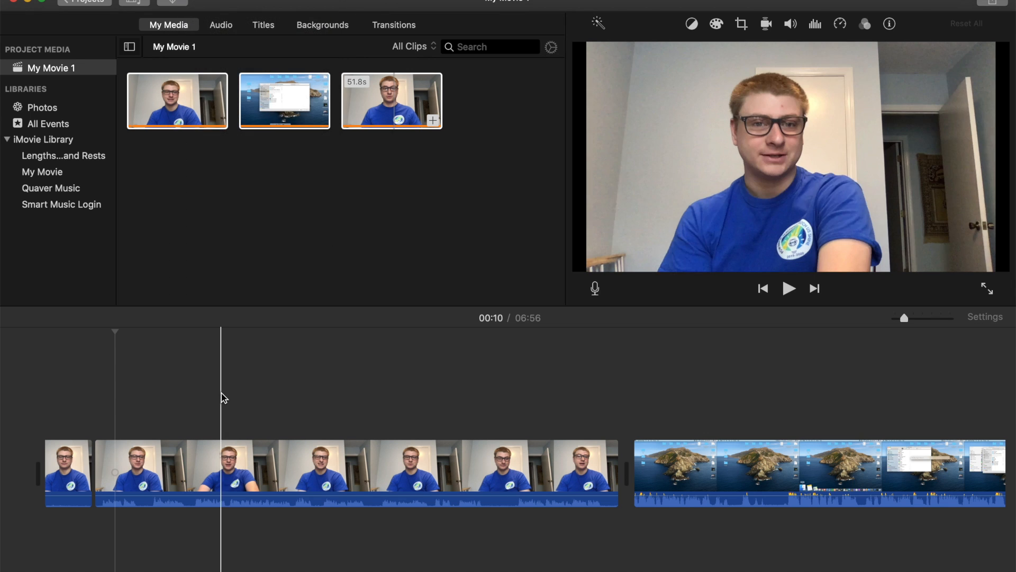
- Split the rest of the first webcam recording at four more points along the timeline
{"action": "key", "text": "super+b"}
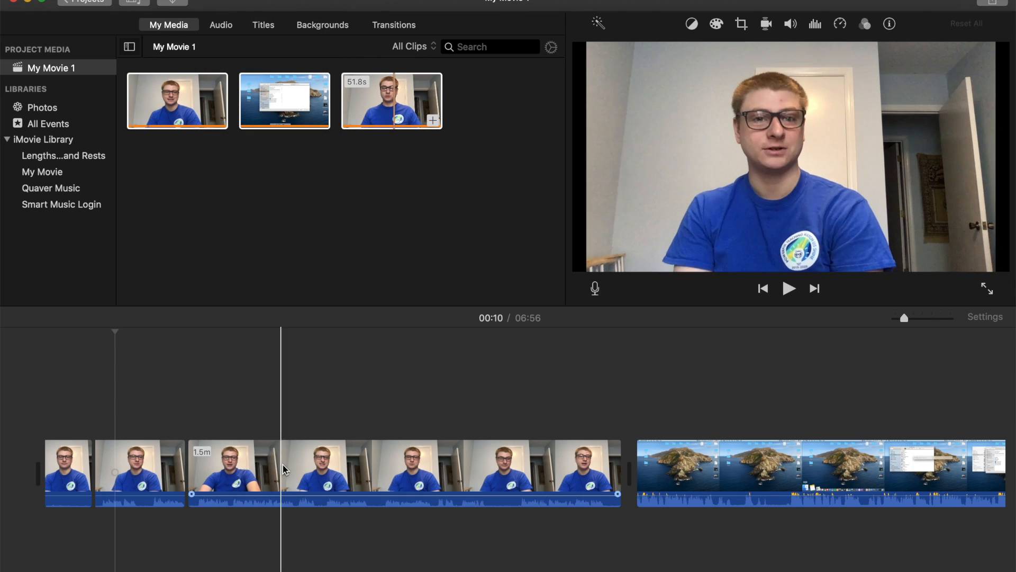
{"action": "key", "text": "super+b"}
{"action": "key", "text": "super+b"}
{"action": "key", "text": "super+b"}
{"action": "left_click", "coordinate": [390, 471]}
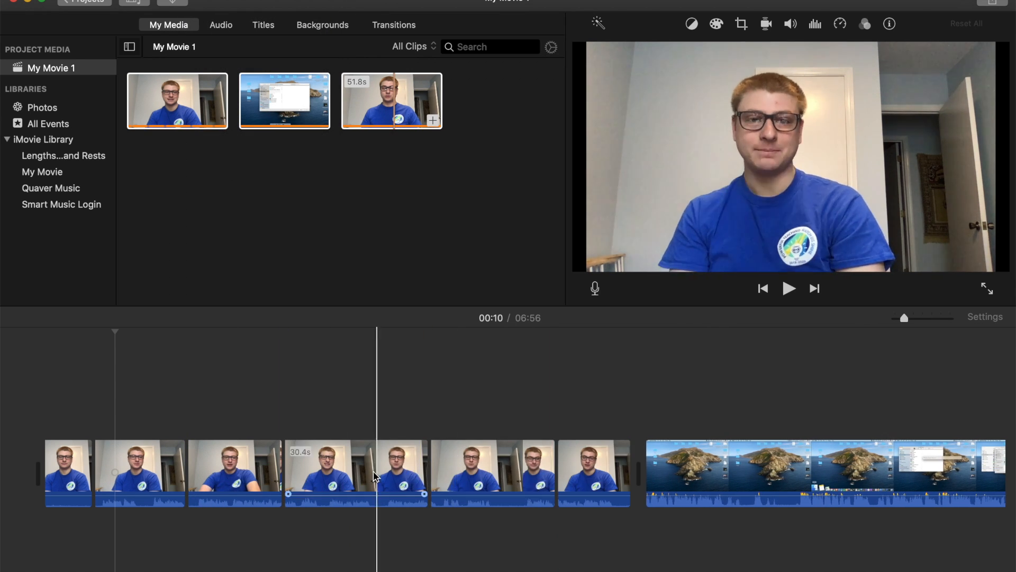
- Set the volume of the fourth piece of the first webcam recording to 85%
{"action": "left_click", "coordinate": [367, 479]}
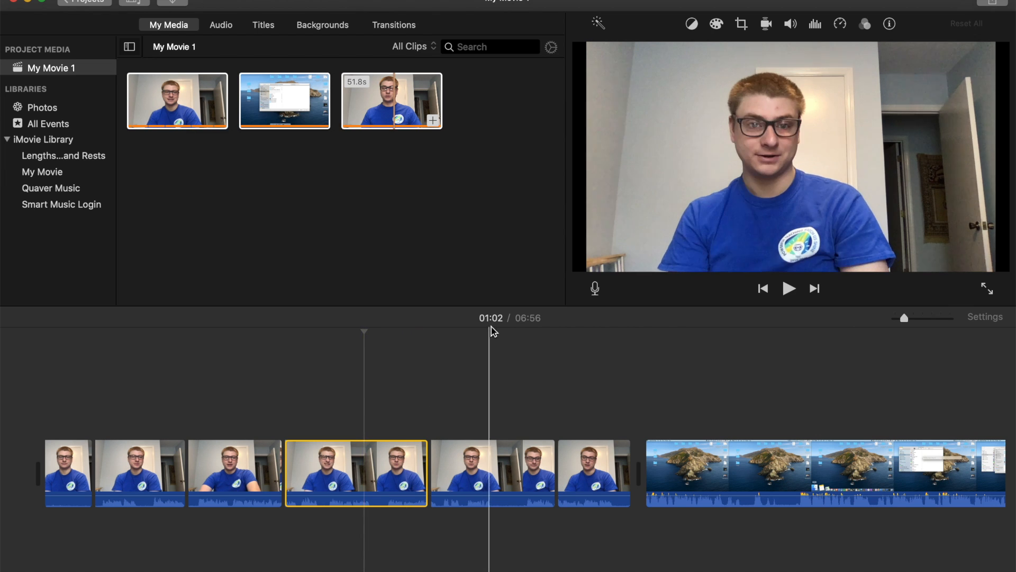
{"action": "left_click", "coordinate": [791, 24]}
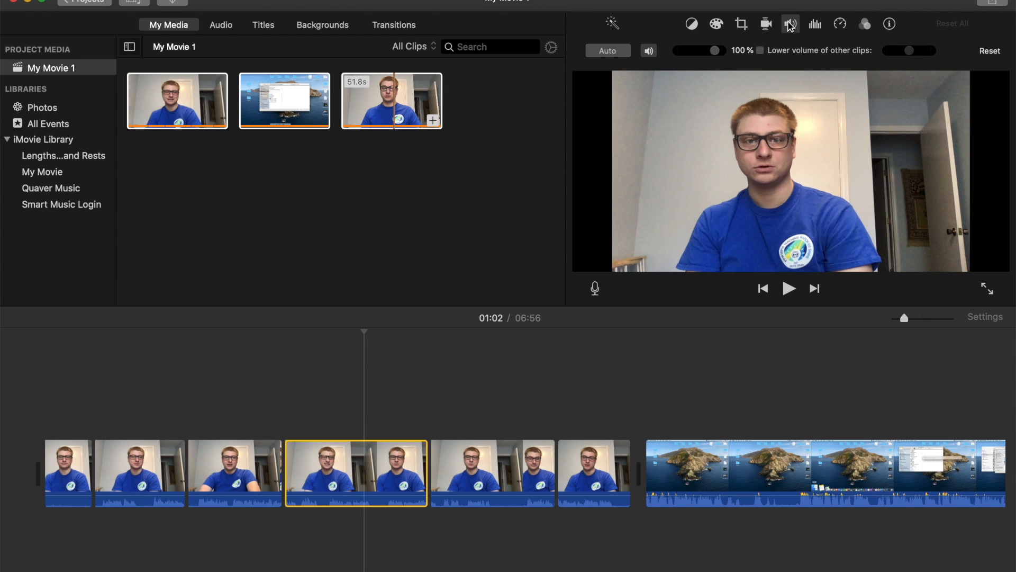
{"action": "left_click_drag", "start_coordinate": [716, 53], "coordinate": [715, 57]}
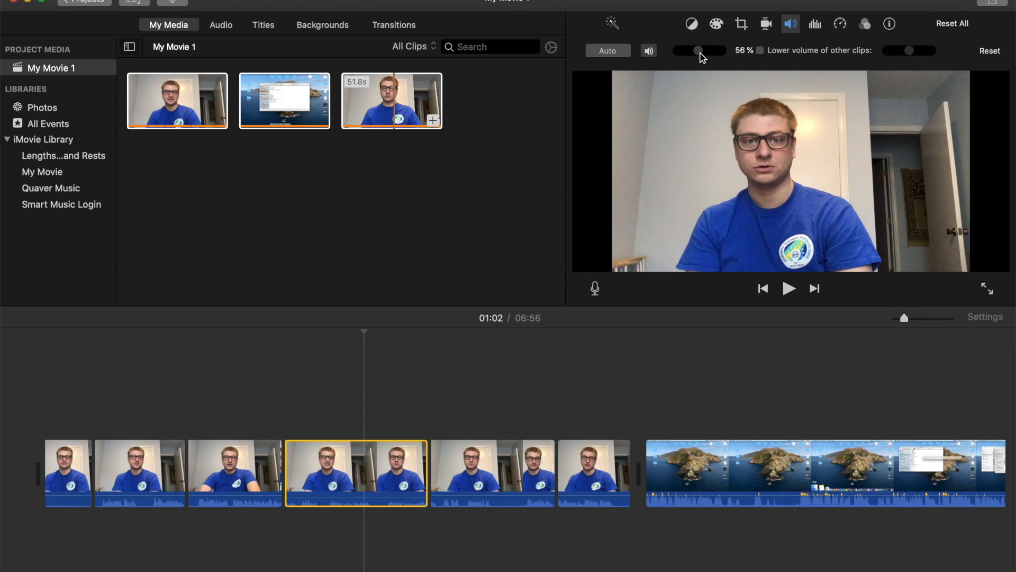
- Toggle automatic loudness improvement on and off for the selected piece, leaving it enabled
{"action": "left_click", "coordinate": [614, 53]}
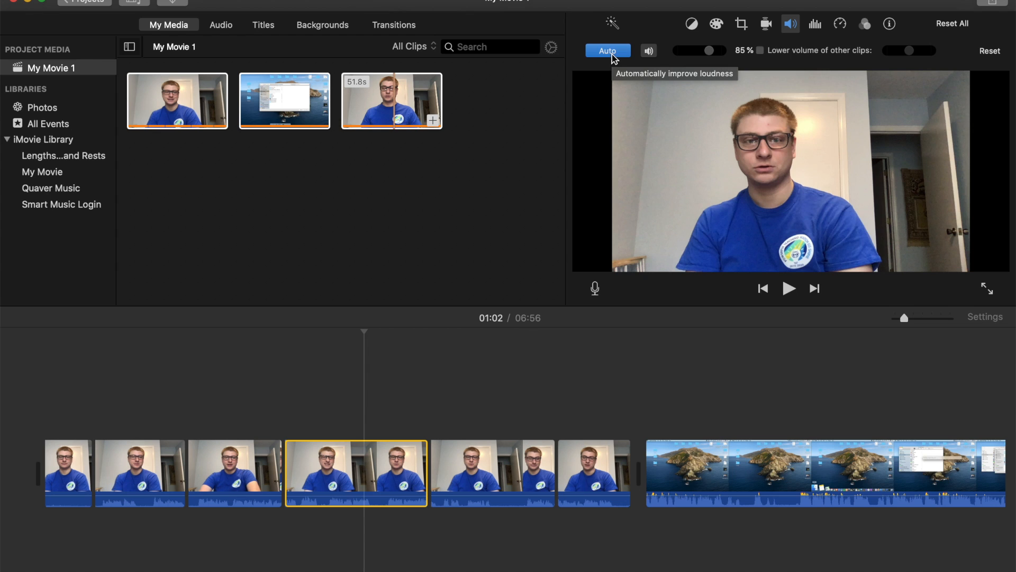
{"action": "left_click", "coordinate": [614, 53]}
{"action": "left_click", "coordinate": [614, 53]}
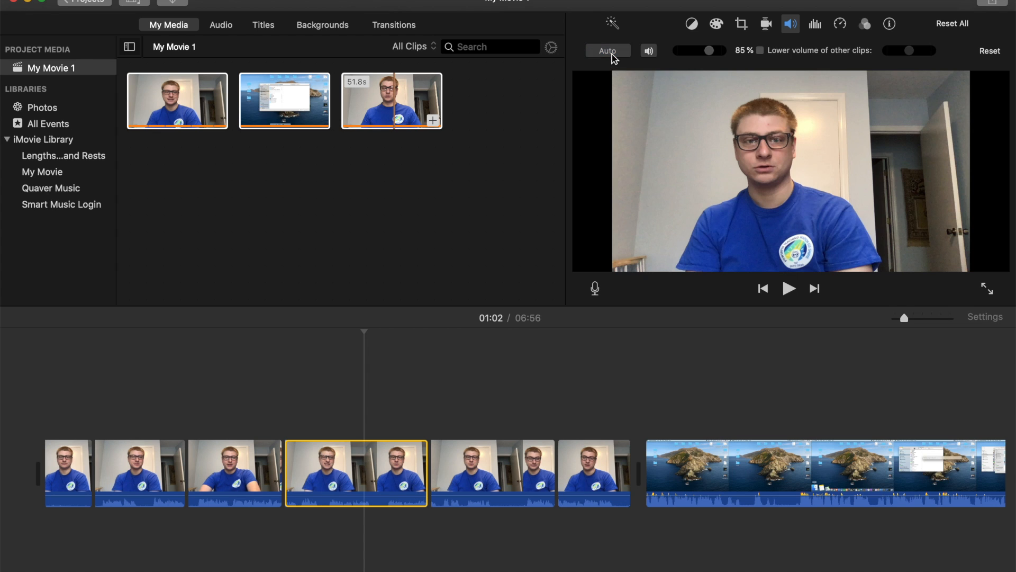
{"action": "left_click", "coordinate": [613, 53]}
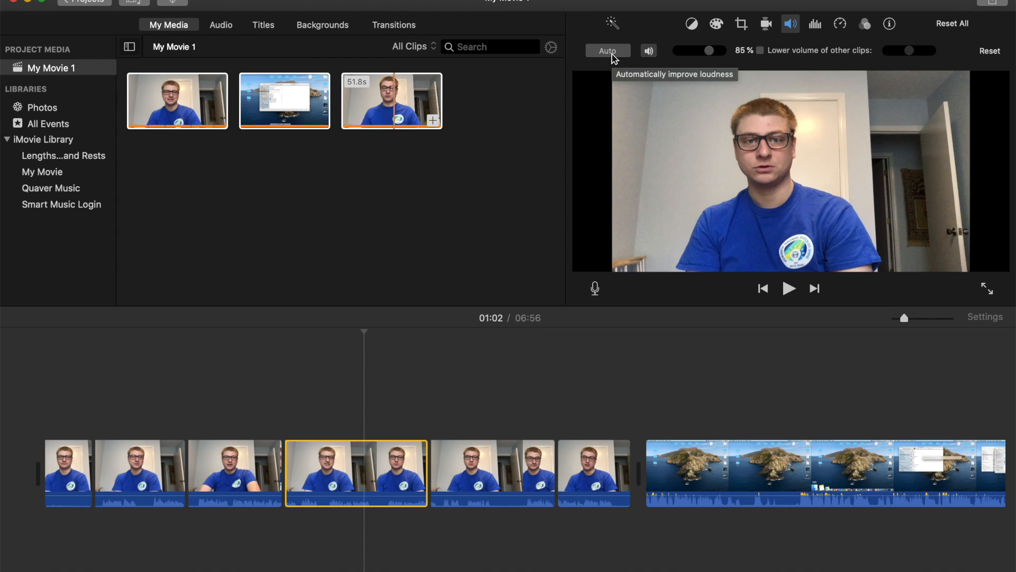
{"action": "left_click", "coordinate": [612, 53]}
{"action": "left_click", "coordinate": [613, 53]}
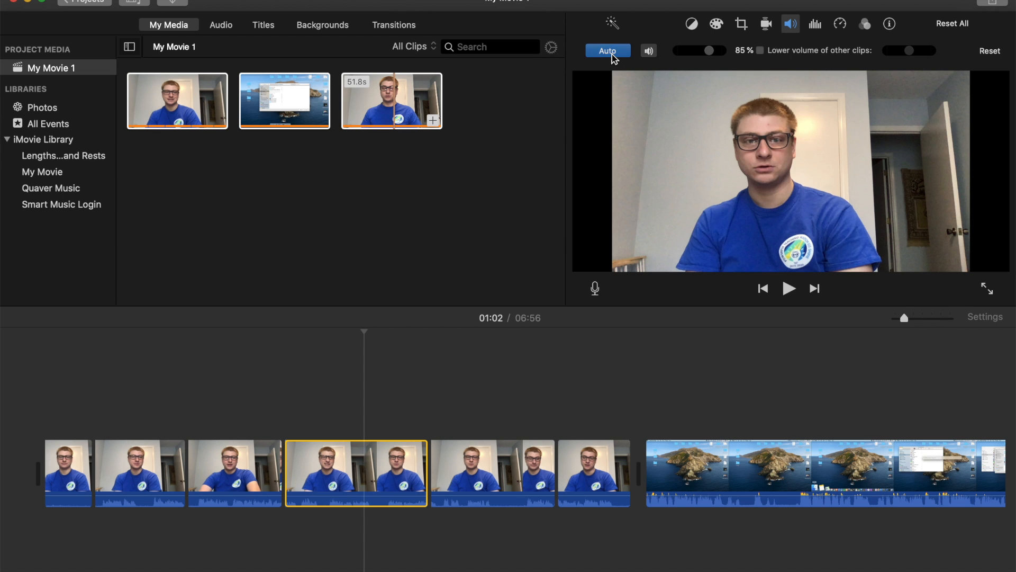
- Apply automatic loudness improvement to all clips in the timeline and clear the selection
{"action": "left_click", "coordinate": [463, 414]}
{"action": "key", "text": "super+a"}
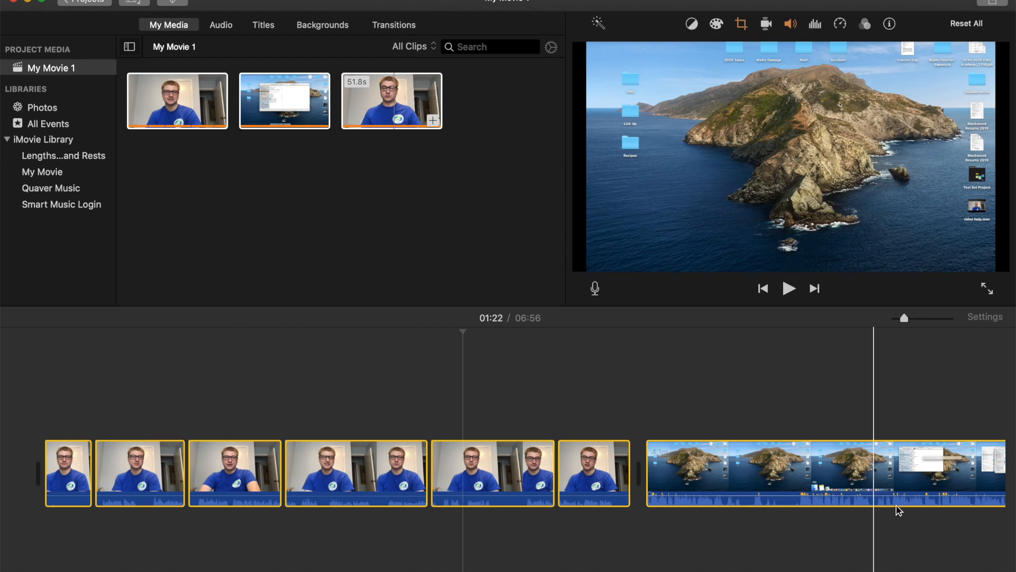
{"action": "left_click", "coordinate": [790, 25]}
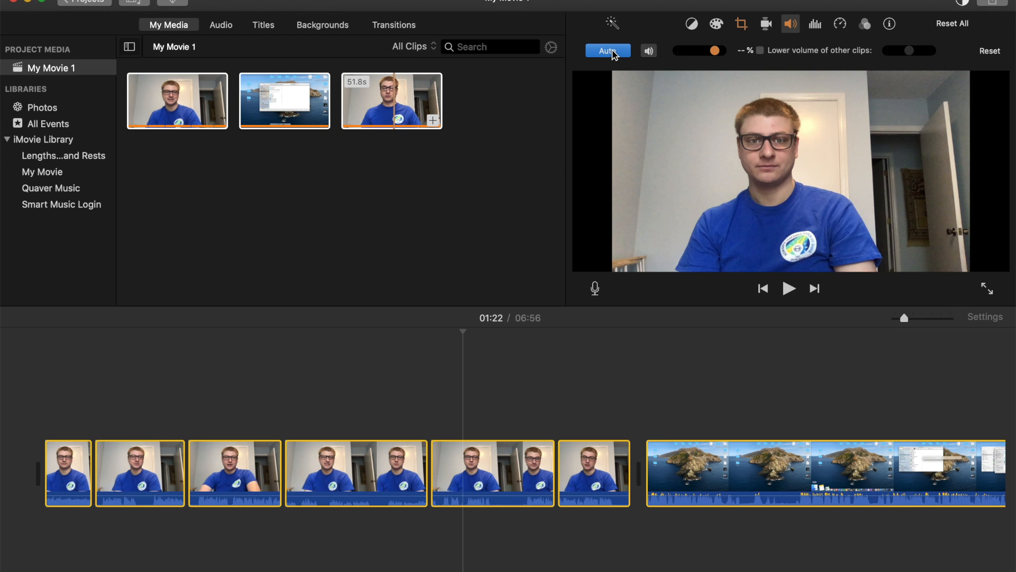
{"action": "left_click", "coordinate": [422, 373]}
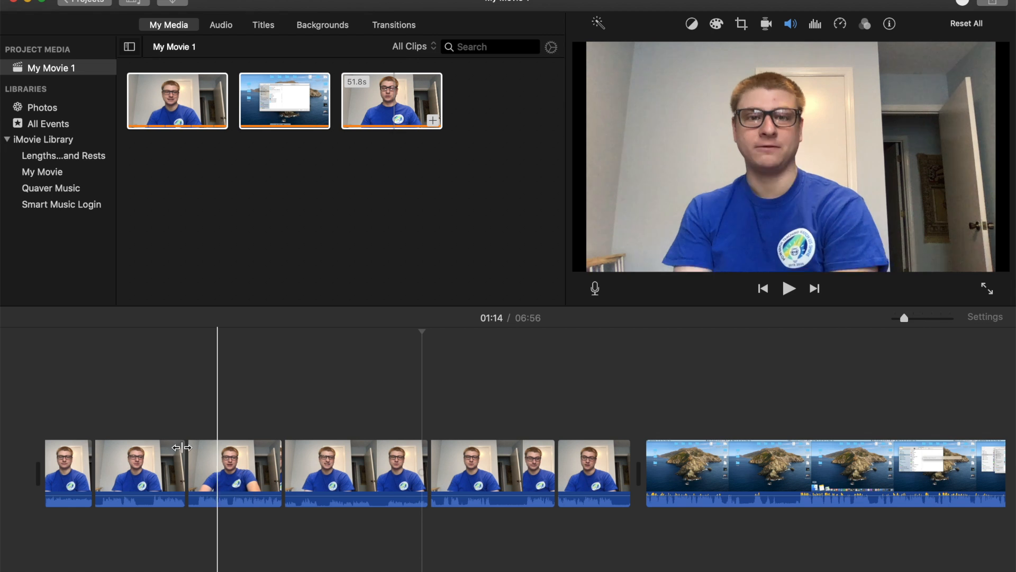
- Play the movie's opening seconds and delete the short silent first piece from the timeline
{"action": "key", "text": "space"}
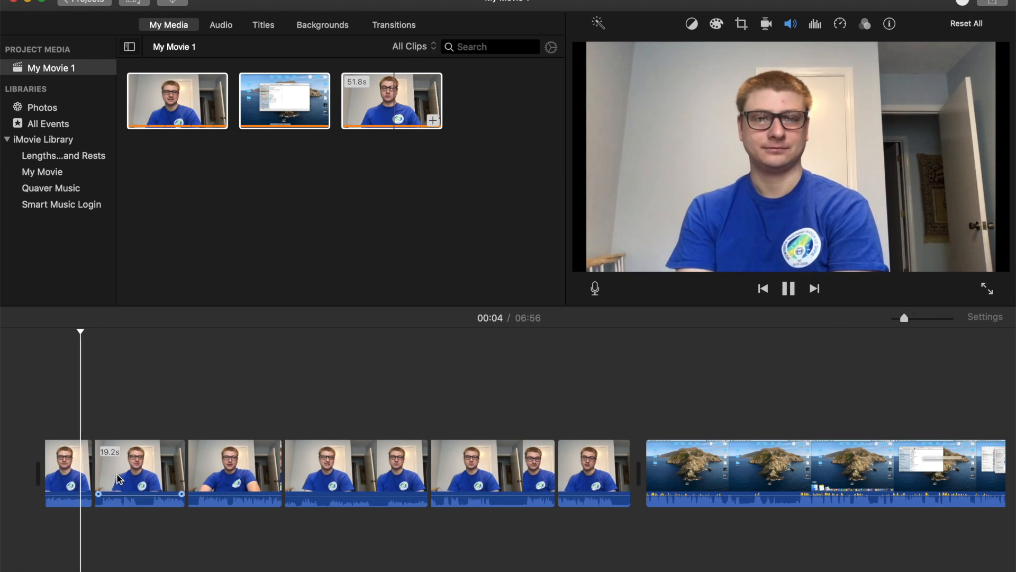
{"action": "key", "text": "space"}
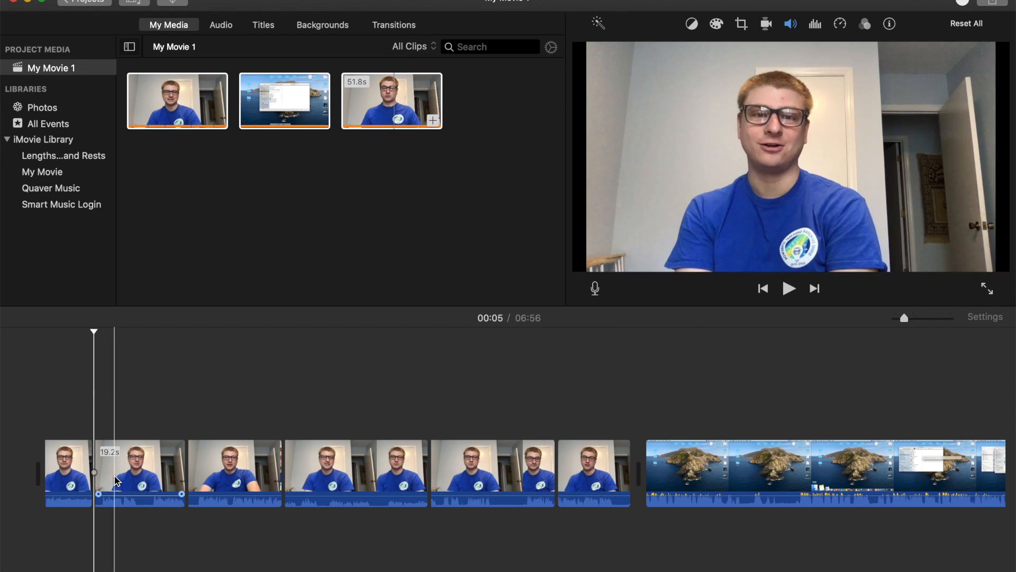
{"action": "left_click", "coordinate": [63, 478]}
{"action": "key", "text": "Delete"}
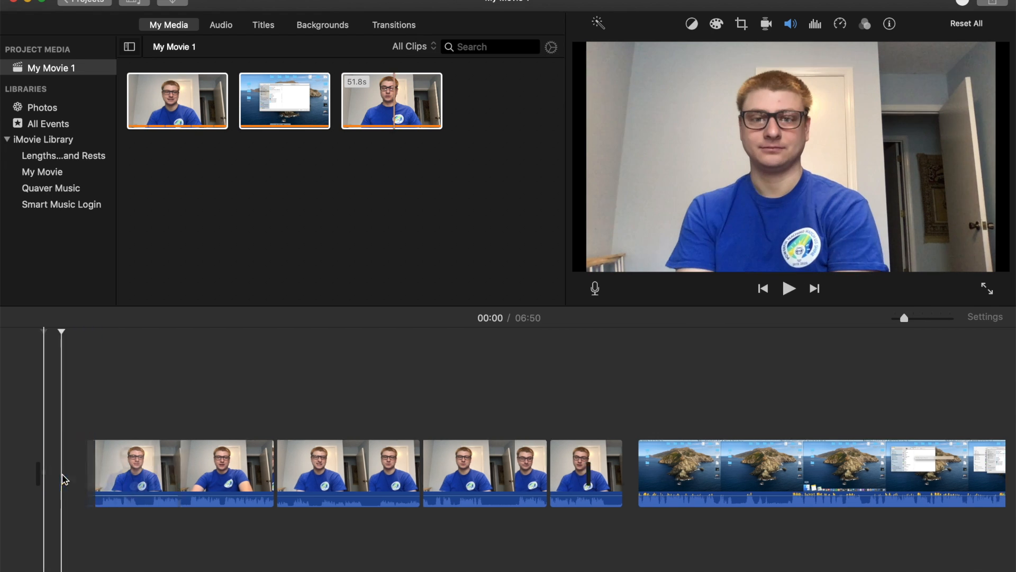
- Play the movie's opening, split the first webcam piece at about 10 seconds, and delete the part before the split
{"action": "key", "text": "space"}
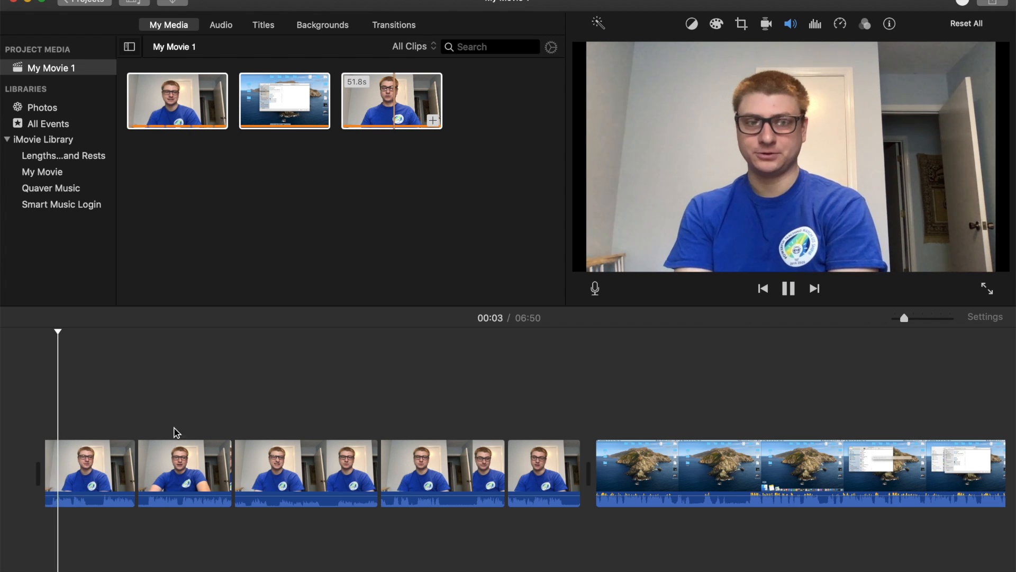
{"action": "key", "text": "space"}
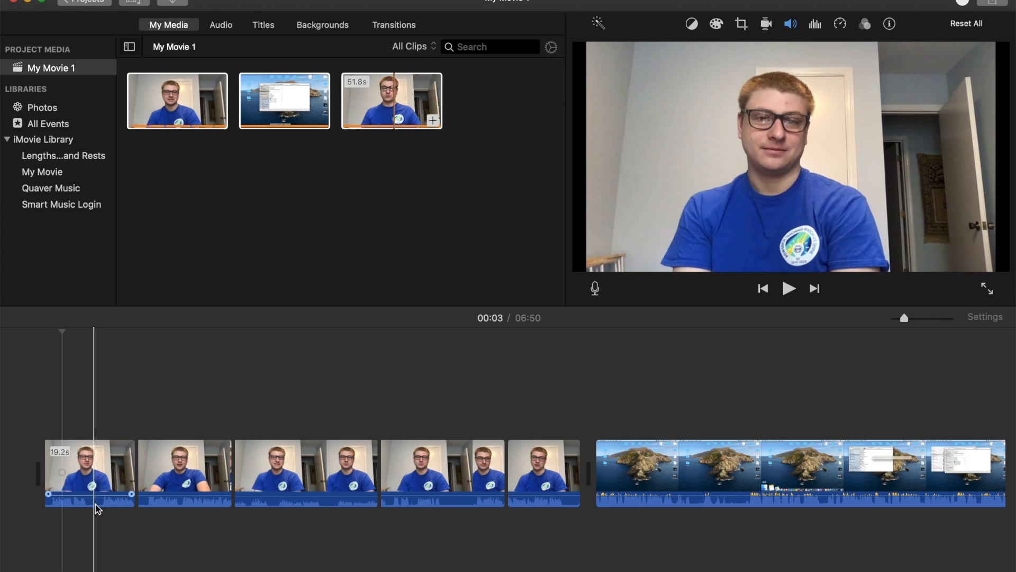
{"action": "key", "text": "super+plus"}
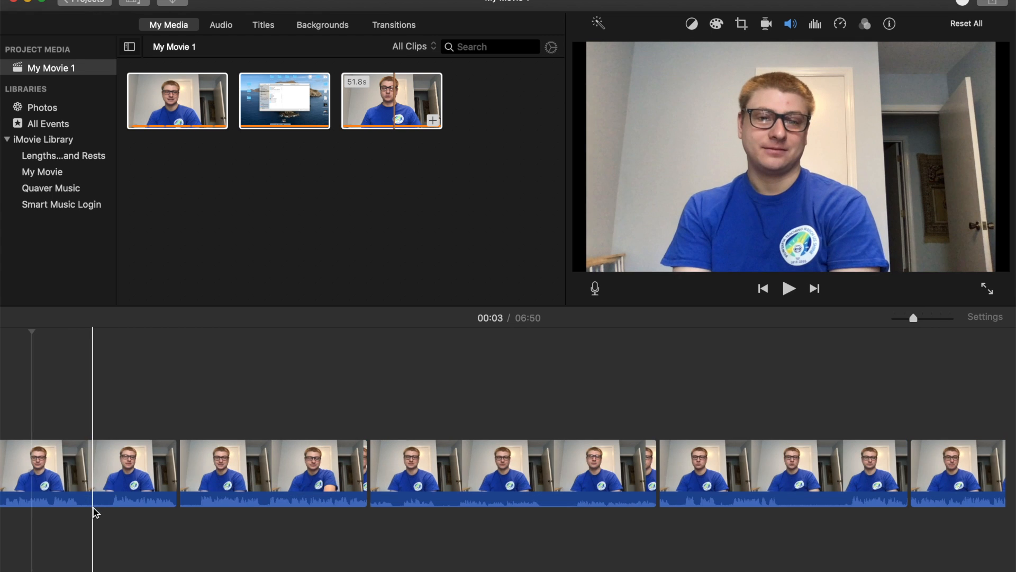
{"action": "key", "text": "space"}
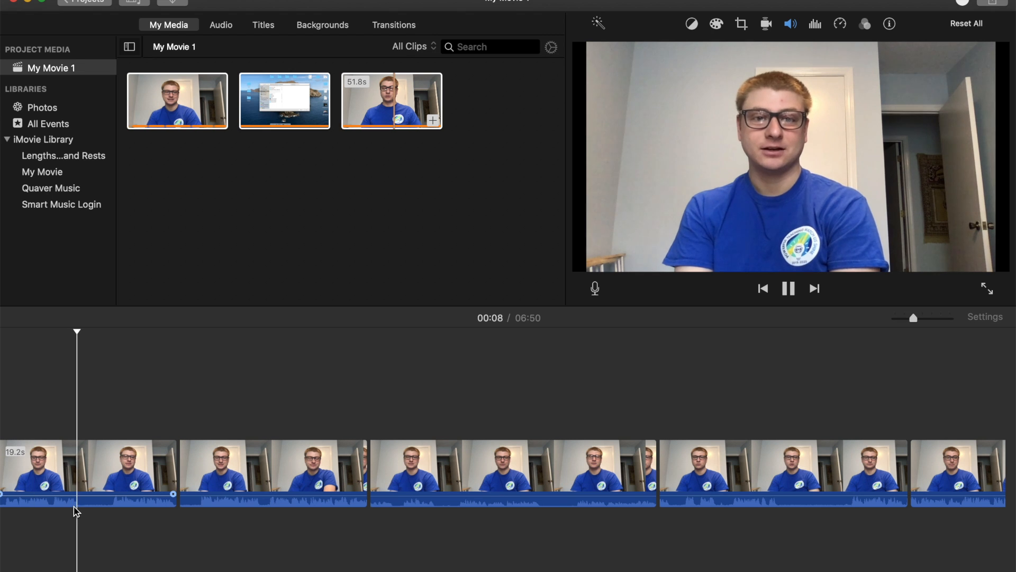
{"action": "key", "text": "space"}
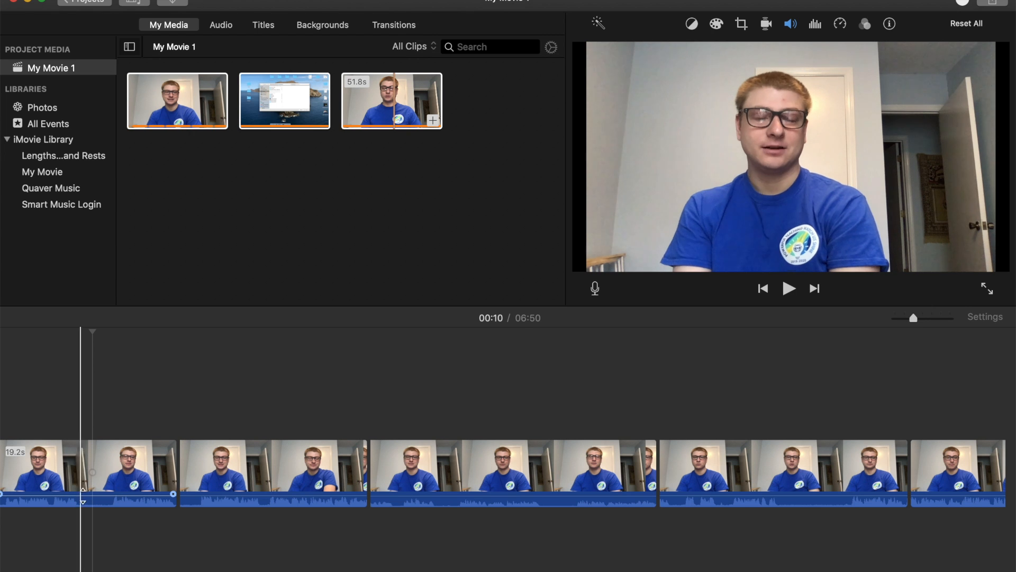
{"action": "key", "text": "super+b"}
{"action": "left_click", "coordinate": [59, 479]}
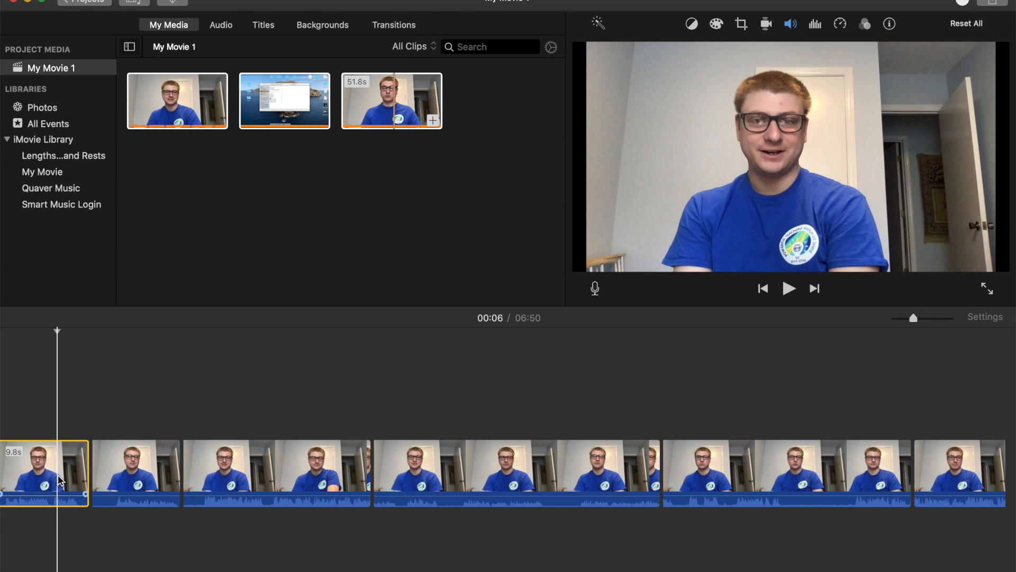
{"action": "key", "text": "Delete"}
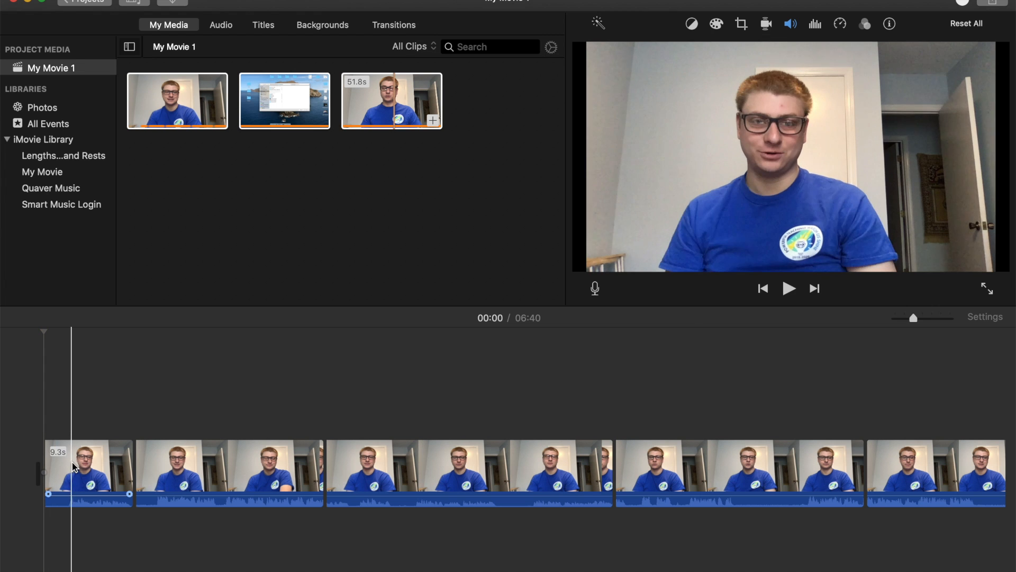
- Split the first timeline piece about 3 seconds in, delete the part before the split, and play the new opening
{"action": "key", "text": "super+b"}
{"action": "left_click", "coordinate": [65, 479]}
{"action": "key", "text": "Delete"}
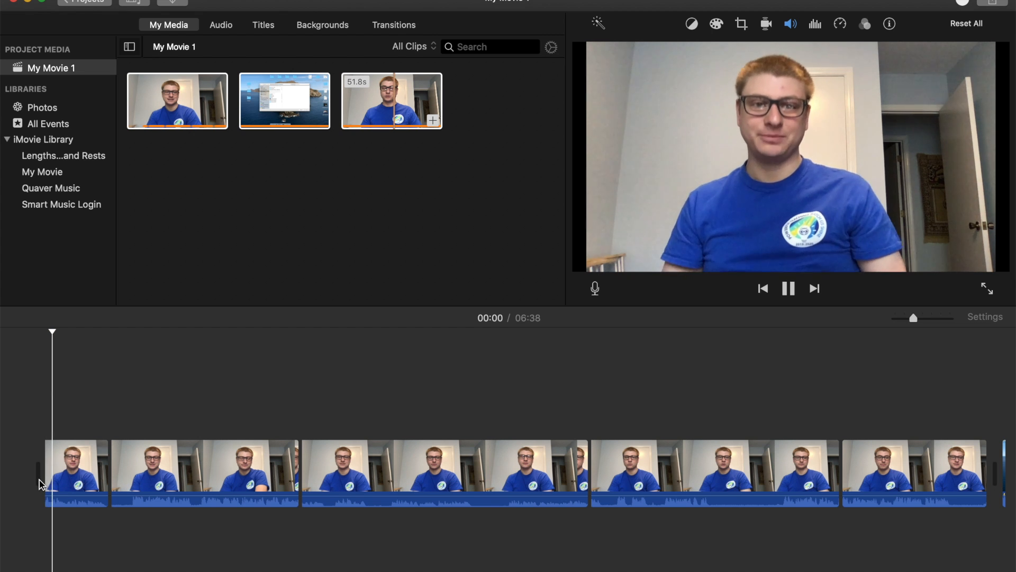
{"action": "key", "text": "space"}
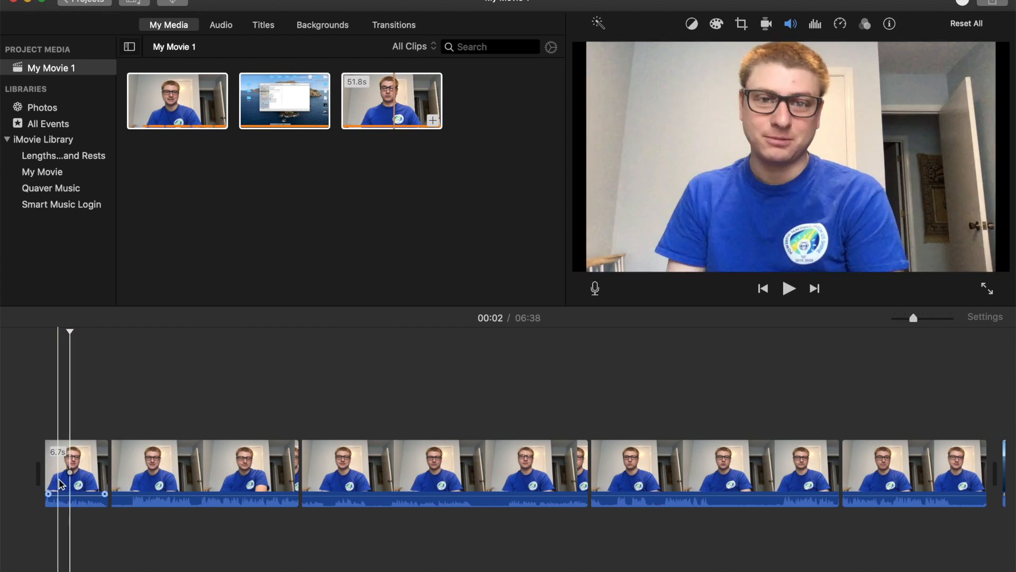
- Split the second timeline piece about 2 seconds in and delete the short part before the split
{"action": "key", "text": "super+b"}
{"action": "left_click", "coordinate": [131, 479]}
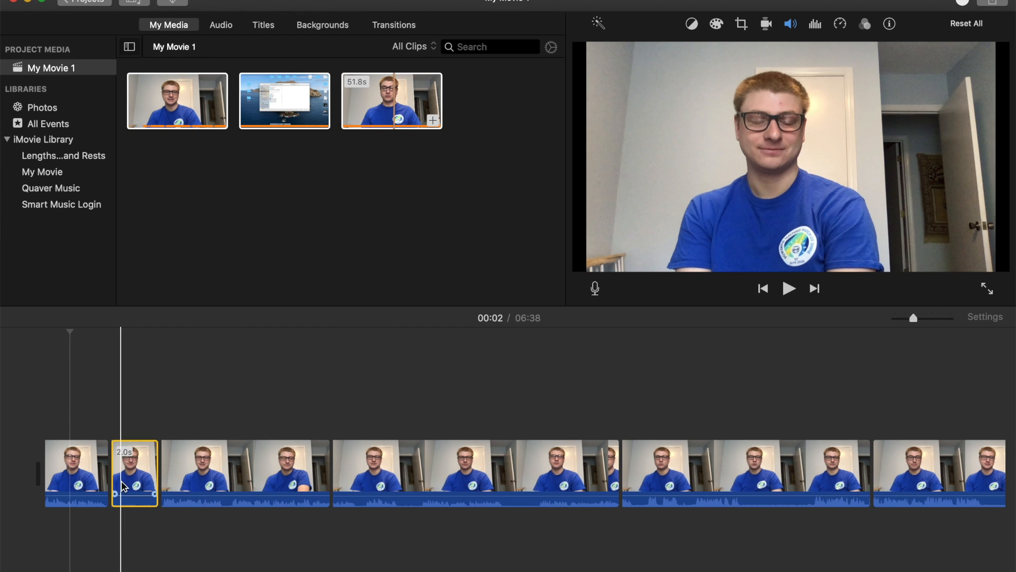
{"action": "key", "text": "Delete"}
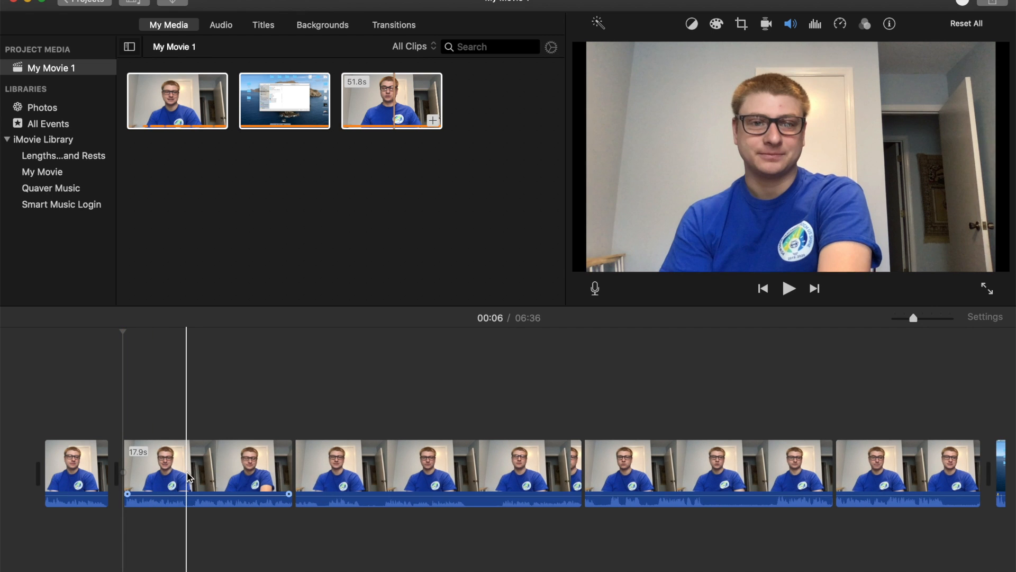
- Split the second piece twice near its middle and delete the brief section between the two cuts
{"action": "key", "text": "super+b"}
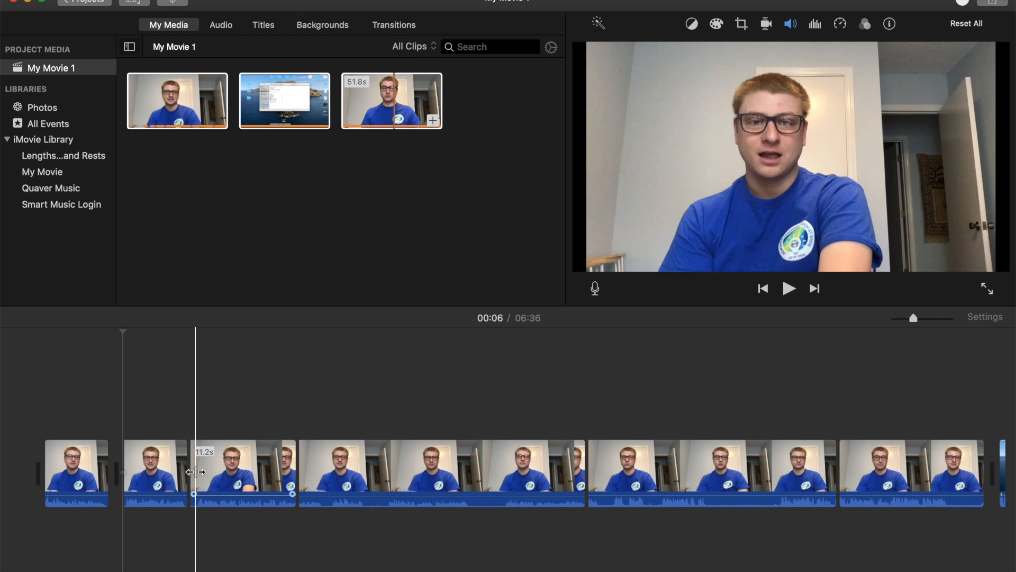
{"action": "key", "text": "super+b"}
{"action": "left_click", "coordinate": [211, 479]}
{"action": "key", "text": "Delete"}
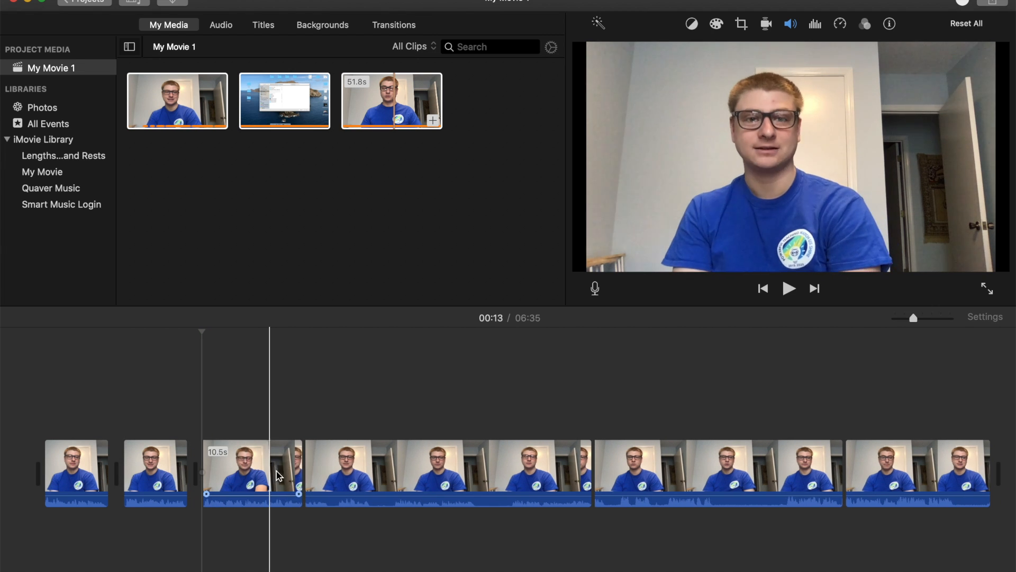
- Split the fourth piece twice, about 3 seconds in and shortly after, and delete the brief section between the cuts
{"action": "key", "text": "super+b"}
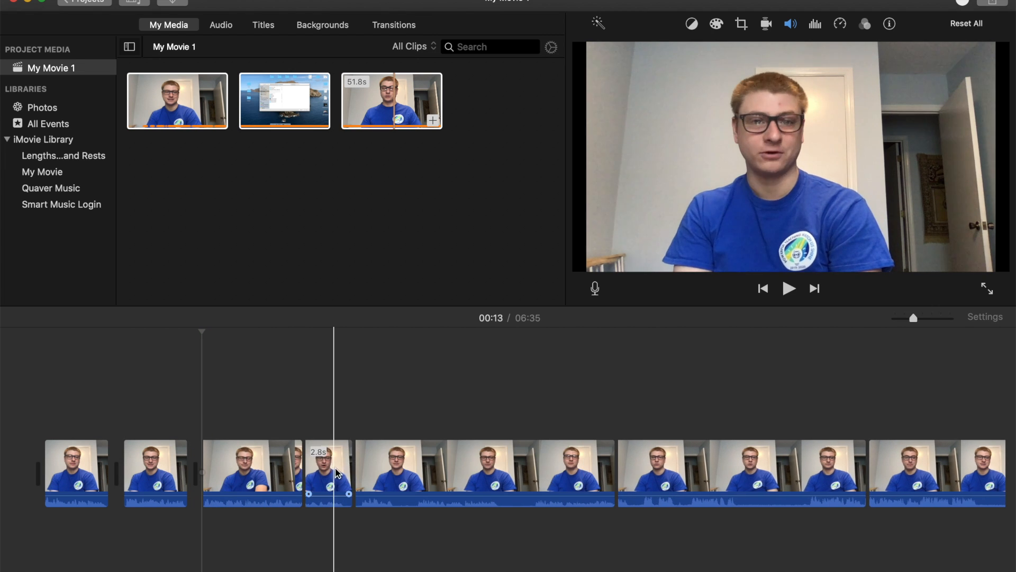
{"action": "key", "text": "super+b"}
{"action": "left_click", "coordinate": [379, 471]}
{"action": "key", "text": "Delete"}
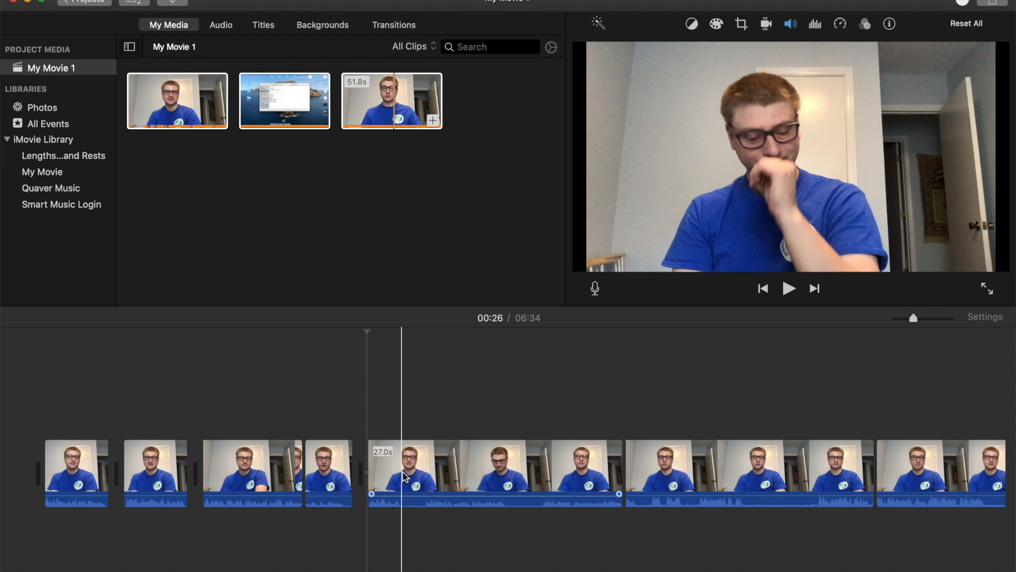
- Split the fifth piece twice and delete the section of about 2.2 seconds between the cuts
{"action": "key", "text": "super+b"}
{"action": "key", "text": "super+b"}
{"action": "left_click", "coordinate": [436, 480]}
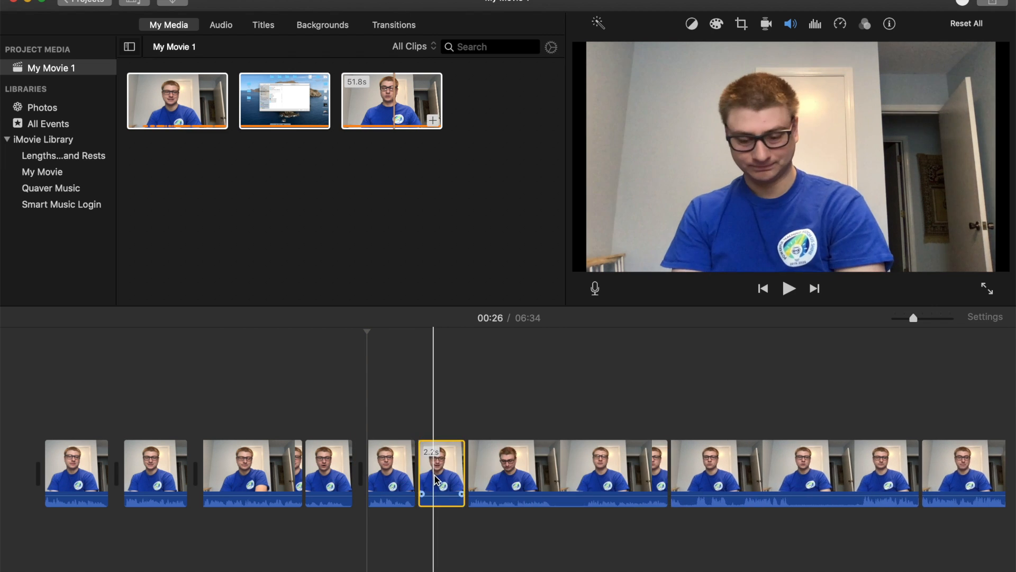
{"action": "key", "text": "Delete"}
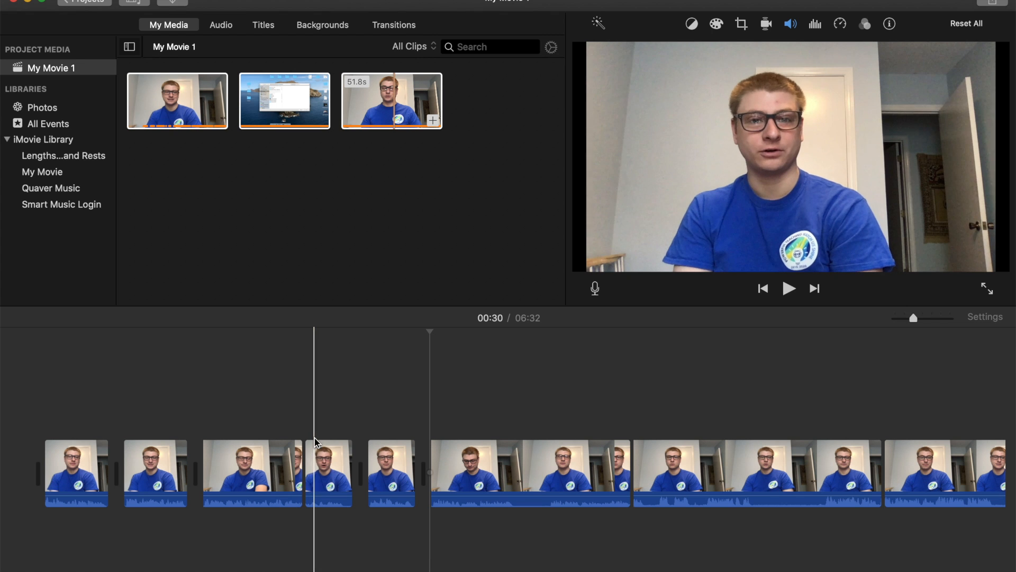
- Trim about 3 seconds off the end of the last webcam piece before the screen recording and play across the join
{"action": "scroll", "coordinate": [418, 426], "scroll_direction": "right", "scroll_amount": 5}
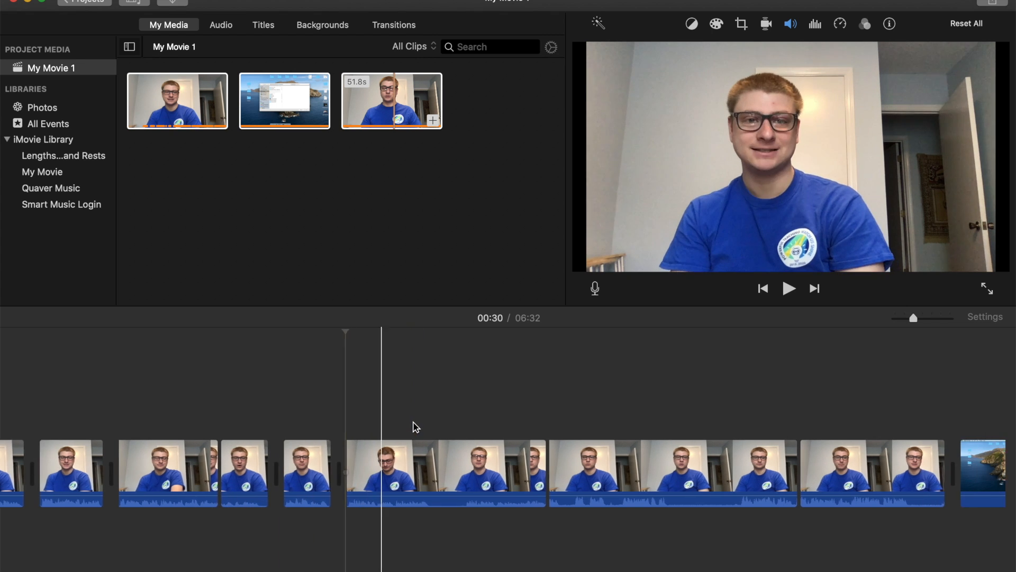
{"action": "scroll", "coordinate": [412, 427], "scroll_direction": "right", "scroll_amount": 10}
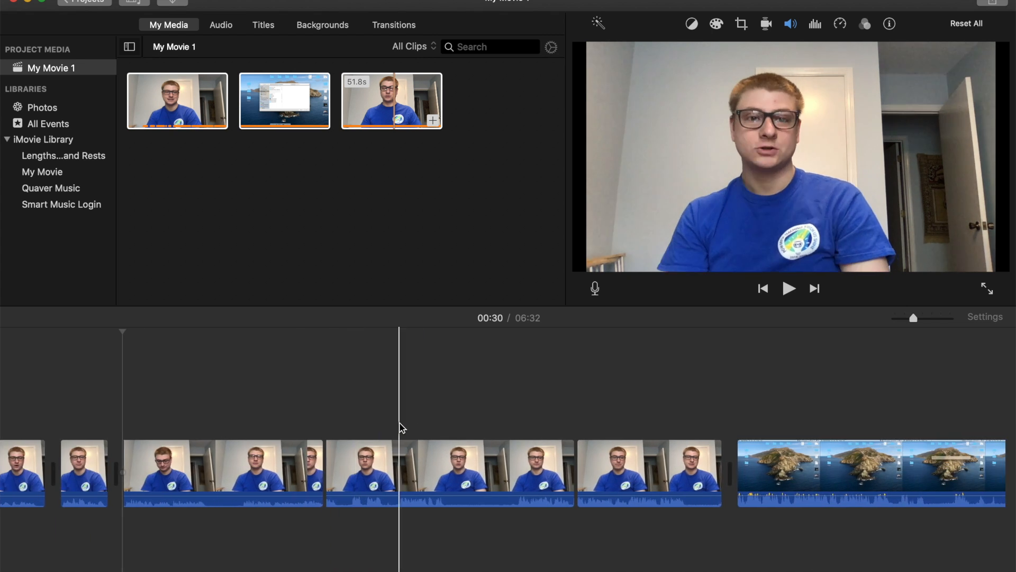
{"action": "scroll", "coordinate": [401, 427], "scroll_direction": "right", "scroll_amount": 7}
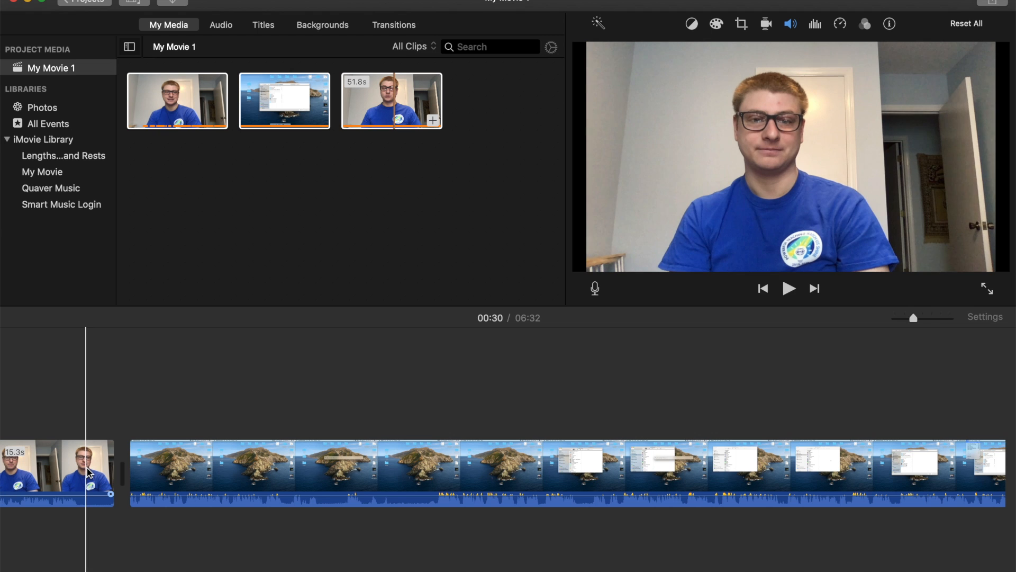
{"action": "key", "text": "super+b"}
{"action": "key", "text": "Delete"}
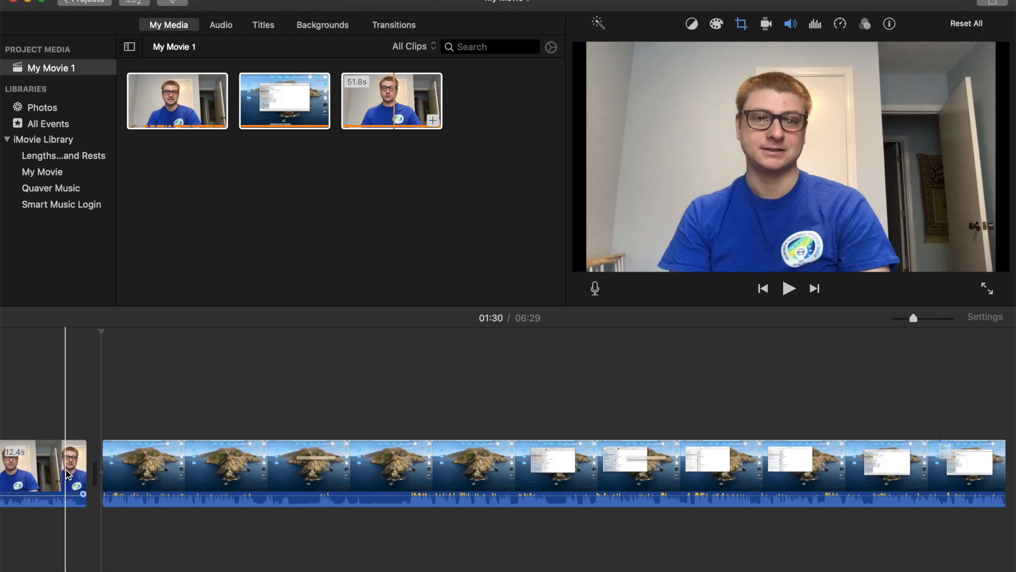
{"action": "key", "text": "space"}
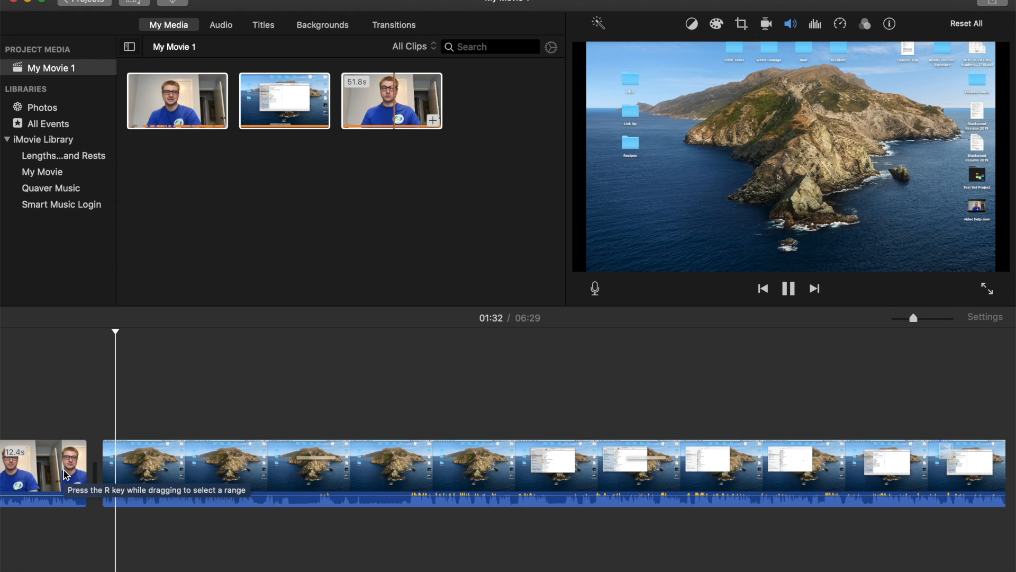
{"action": "key", "text": "space"}
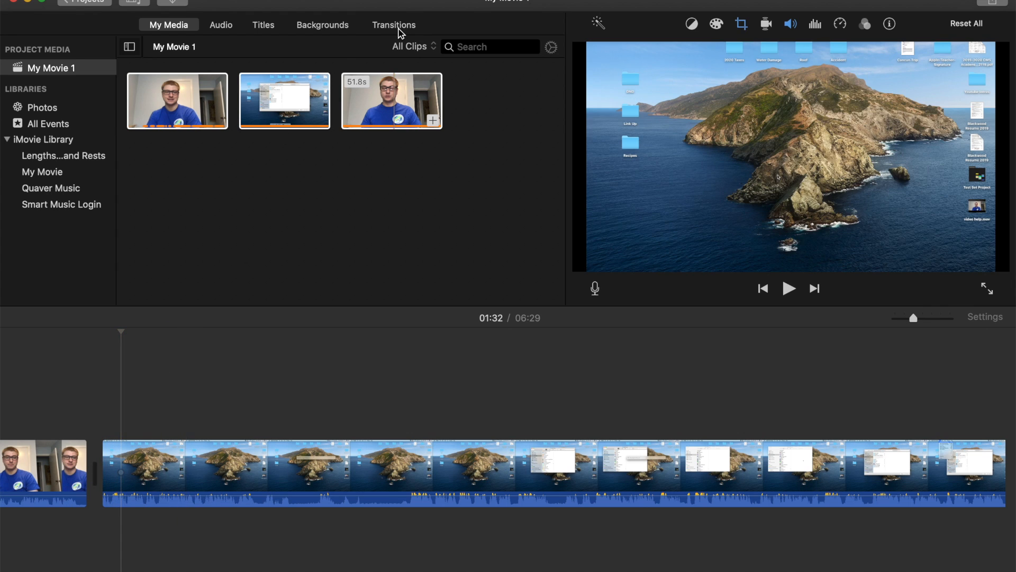
- Add a Cross Blur transition between the last webcam piece and the screen recording, and play it
{"action": "left_click", "coordinate": [394, 26]}
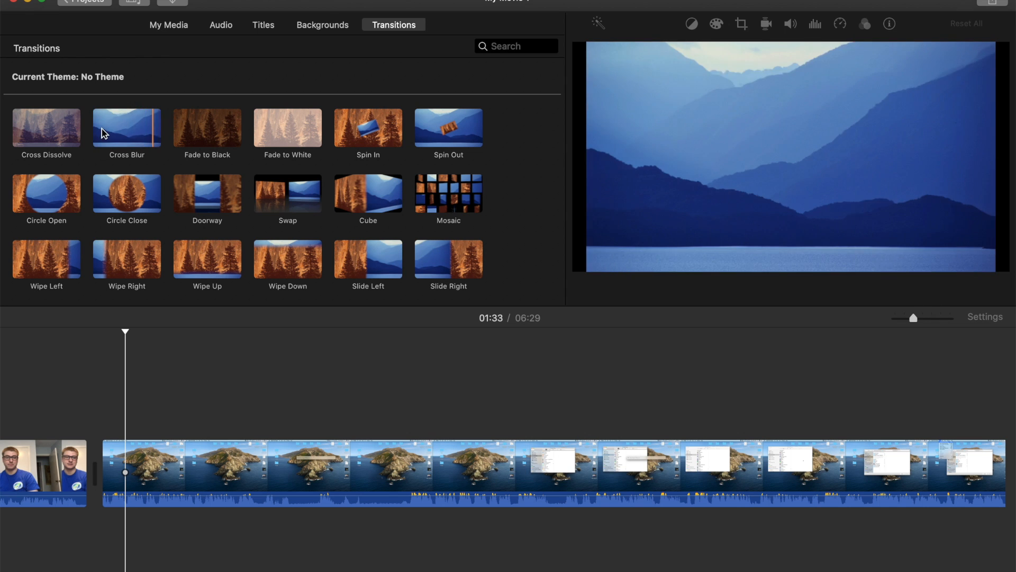
{"action": "mouse_move", "coordinate": [110, 129]}
{"action": "left_mouse_down"}
{"action": "mouse_move", "coordinate": [109, 392]}
{"action": "mouse_move", "coordinate": [98, 477]}
{"action": "mouse_move", "coordinate": [86, 484]}
{"action": "left_mouse_up"}
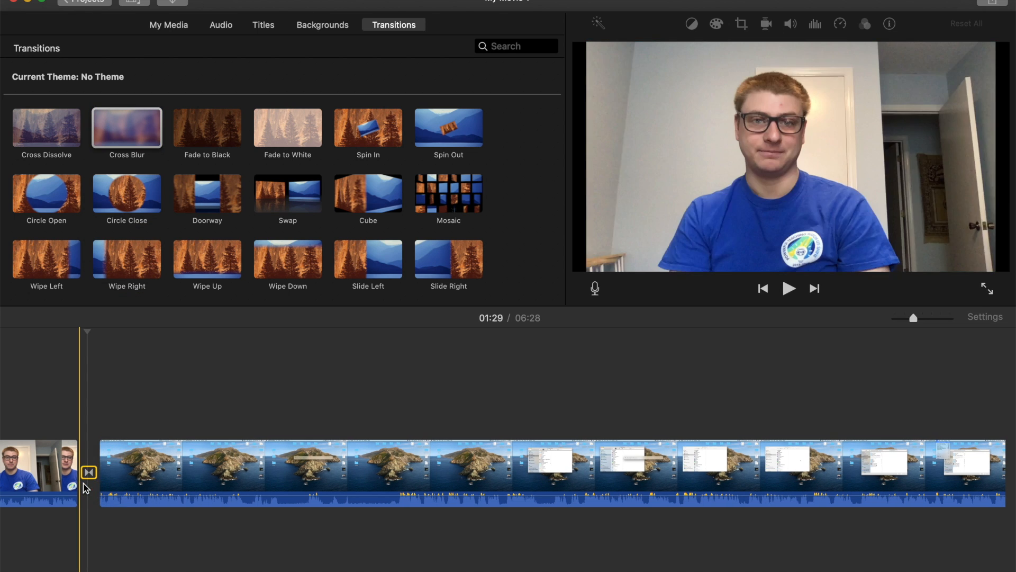
{"action": "key", "text": "space"}
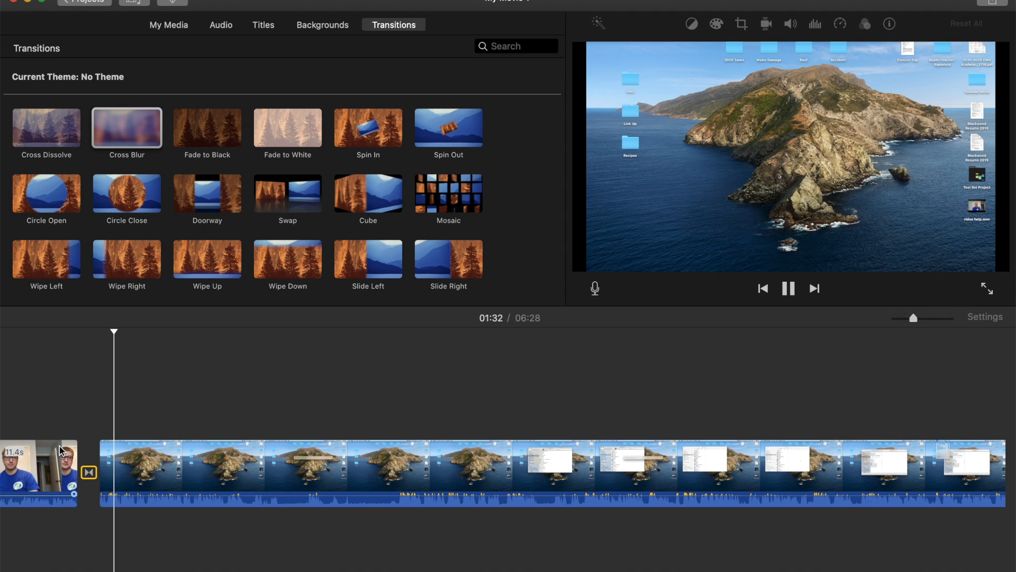
{"action": "key", "text": "space"}
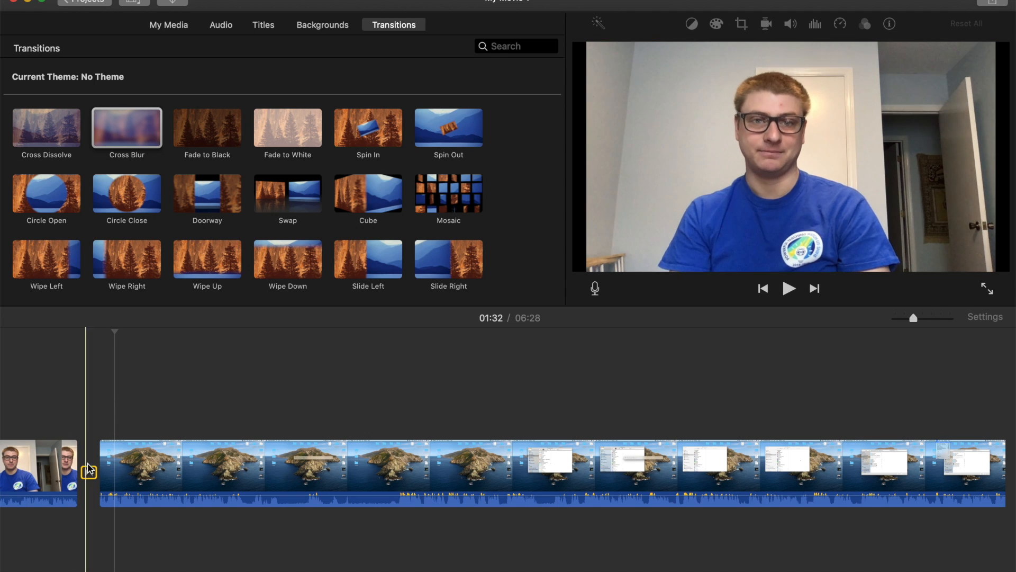
- Look over the timeline through the screen recording and final webcam clip, including the trimmed pieces before them
{"action": "scroll", "coordinate": [249, 381], "scroll_direction": "right", "scroll_amount": 10}
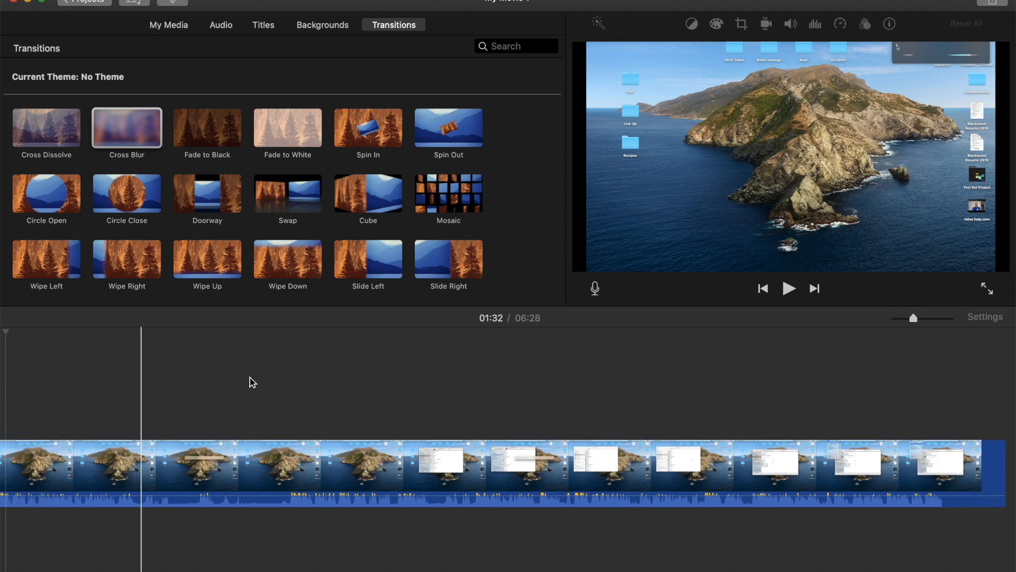
{"action": "scroll", "coordinate": [250, 382], "scroll_direction": "right", "scroll_amount": 10}
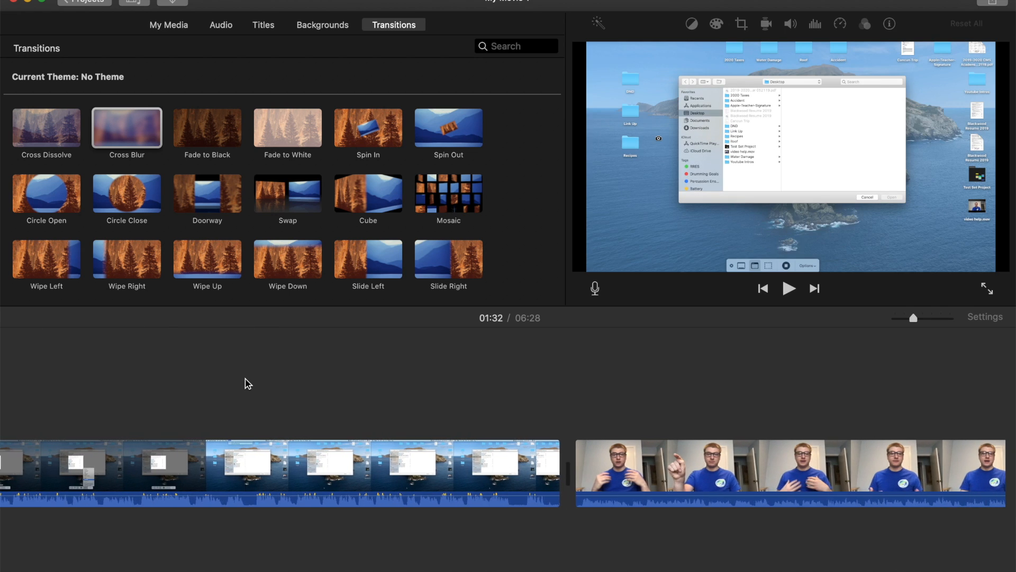
{"action": "key", "text": "super+minus"}
{"action": "key", "text": "super+minus"}
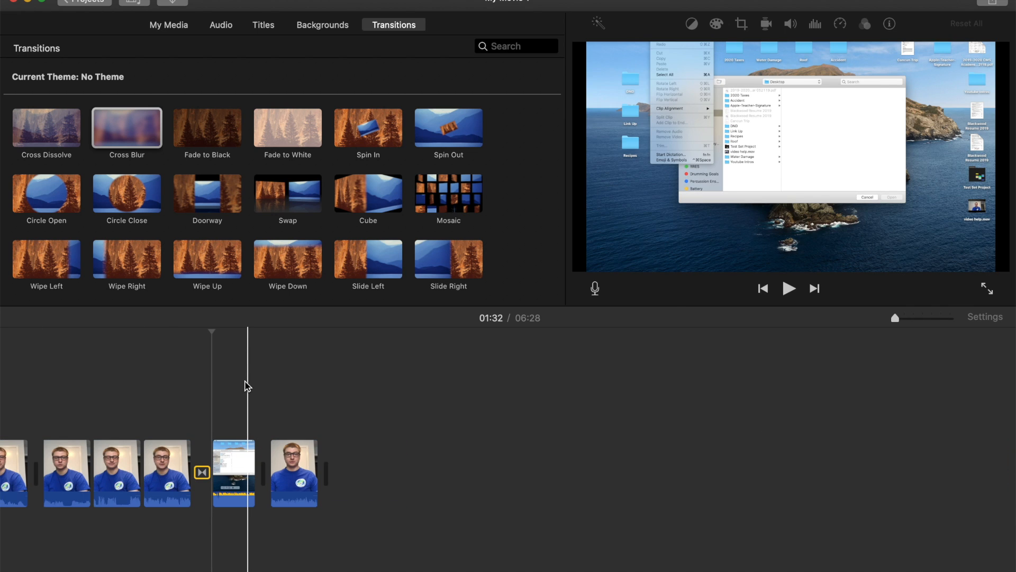
{"action": "scroll", "coordinate": [255, 384], "scroll_direction": "left", "scroll_amount": 5}
{"action": "scroll", "coordinate": [270, 386], "scroll_direction": "left", "scroll_amount": 4}
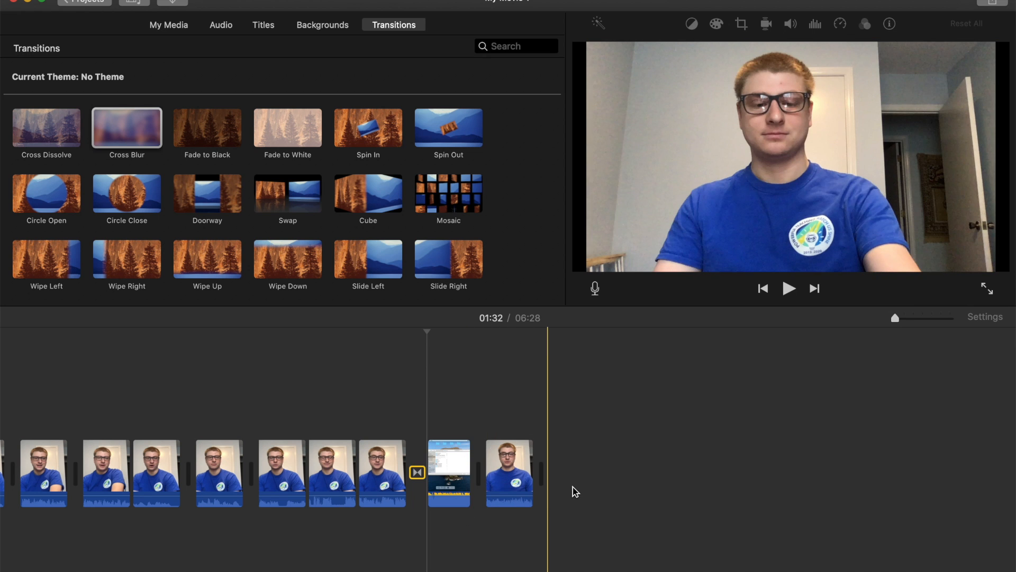
{"action": "scroll", "coordinate": [579, 485], "scroll_direction": "left", "scroll_amount": 3}
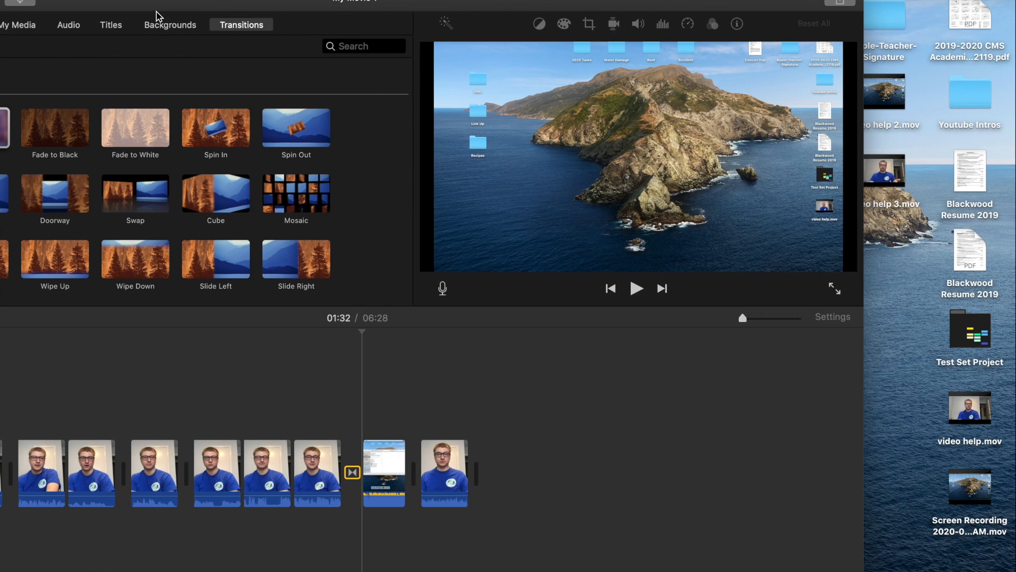
- Open the Youtube Intros folder in Finder, look at Quaver Time Intro.mov and Let's Get To Work Intro.mov, and return to iMovie
{"action": "left_click_drag", "start_coordinate": [523, 2], "coordinate": [494, 3]}
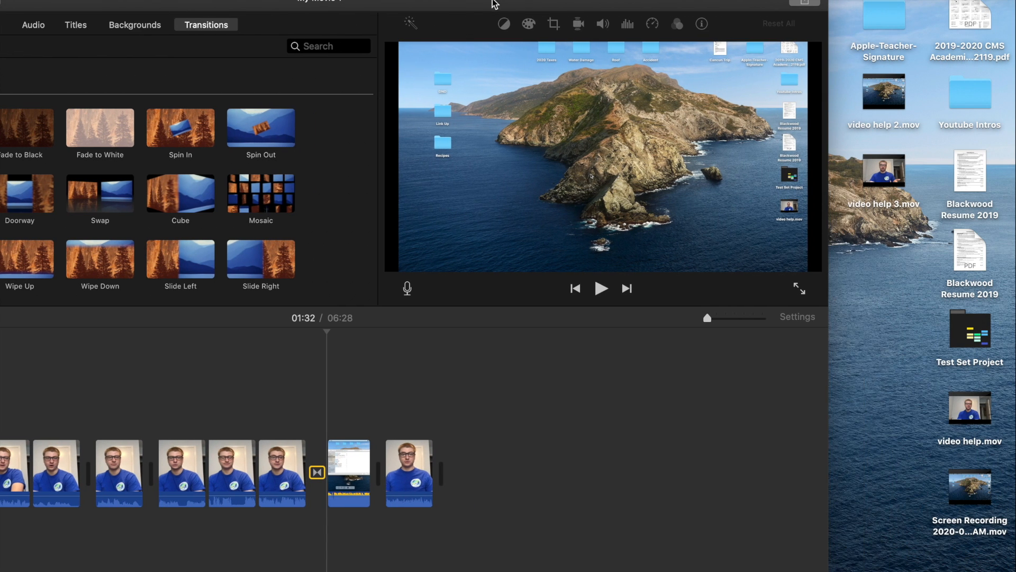
{"action": "double_click", "coordinate": [961, 94]}
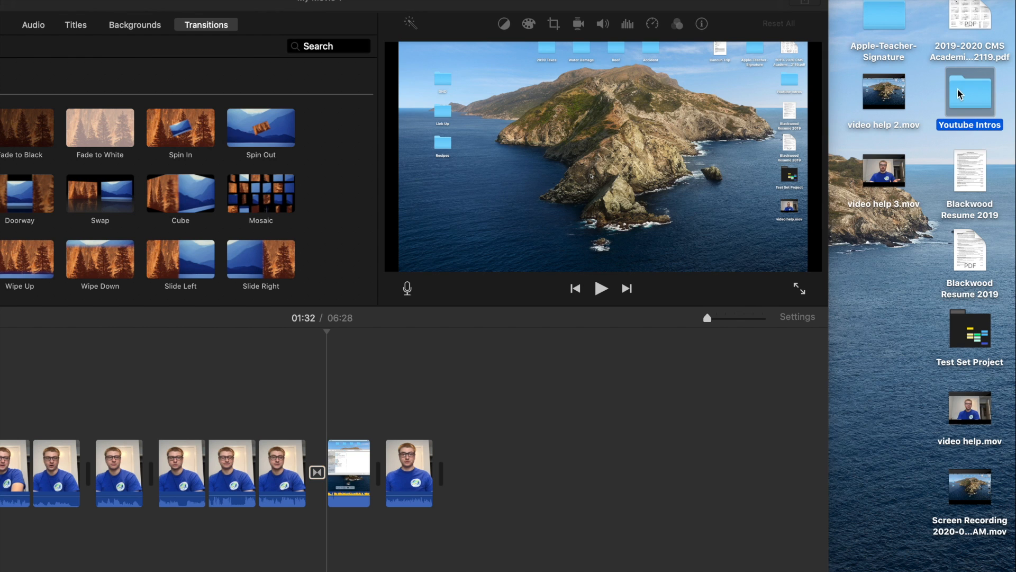
{"action": "left_click", "coordinate": [573, 136]}
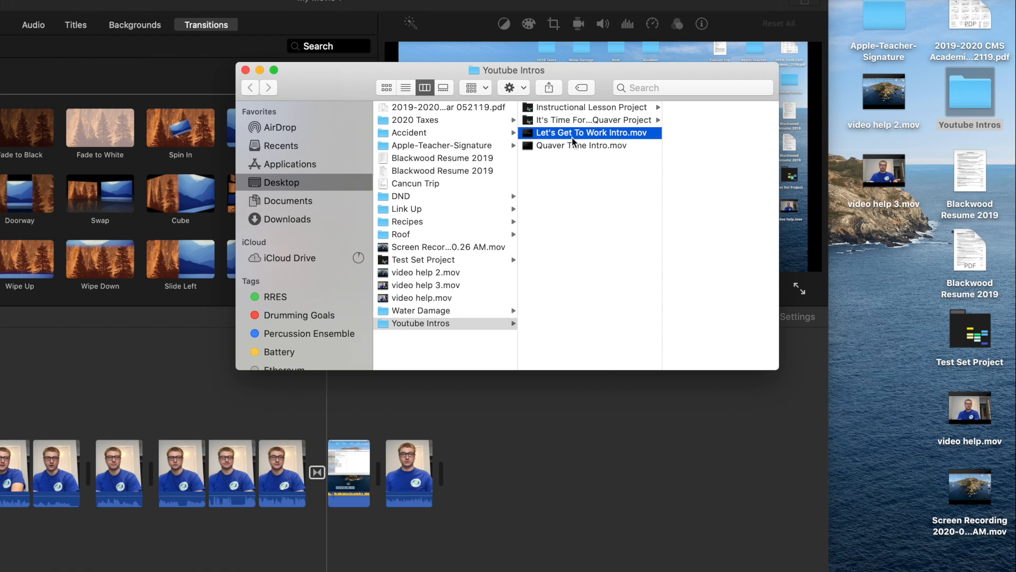
{"action": "left_click", "coordinate": [544, 147]}
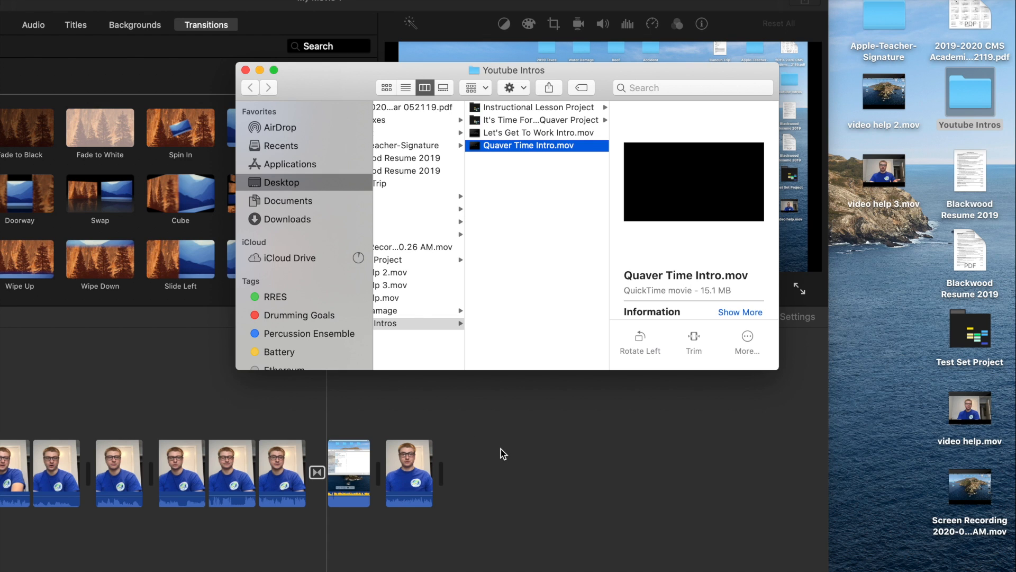
{"action": "left_click", "coordinate": [536, 133]}
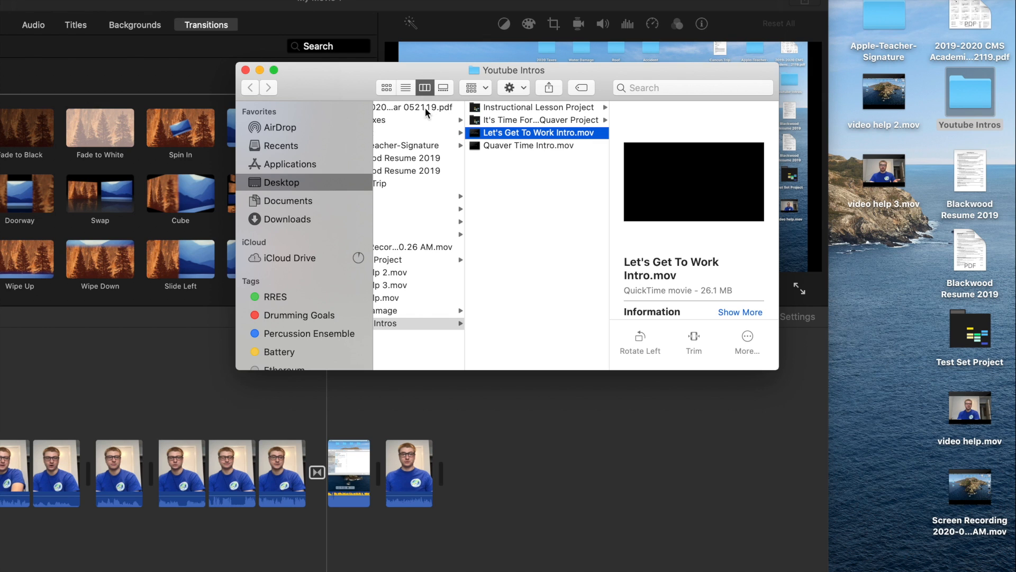
{"action": "left_click", "coordinate": [368, 5]}
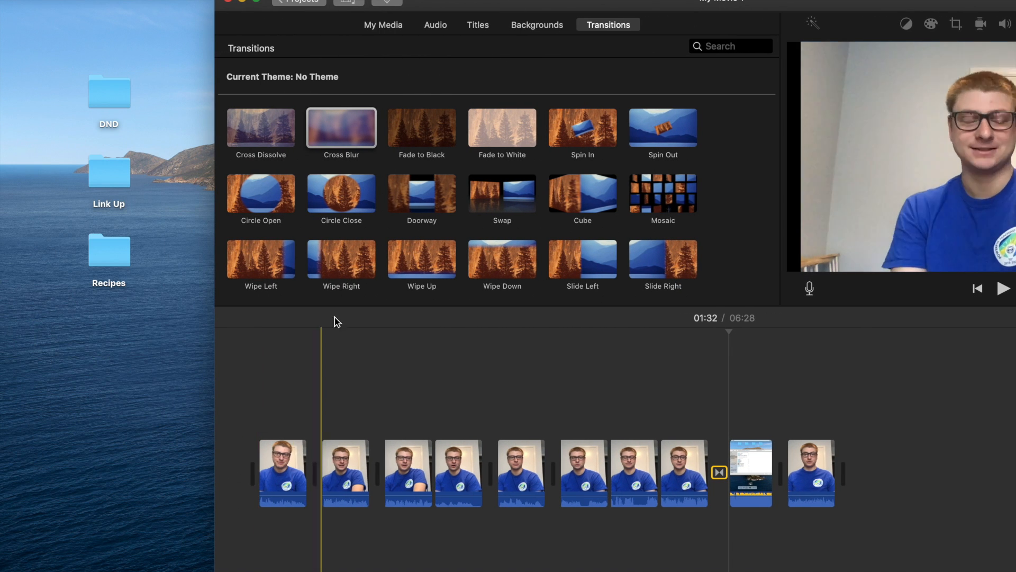
{"action": "left_click_drag", "start_coordinate": [472, 4], "coordinate": [292, 1]}
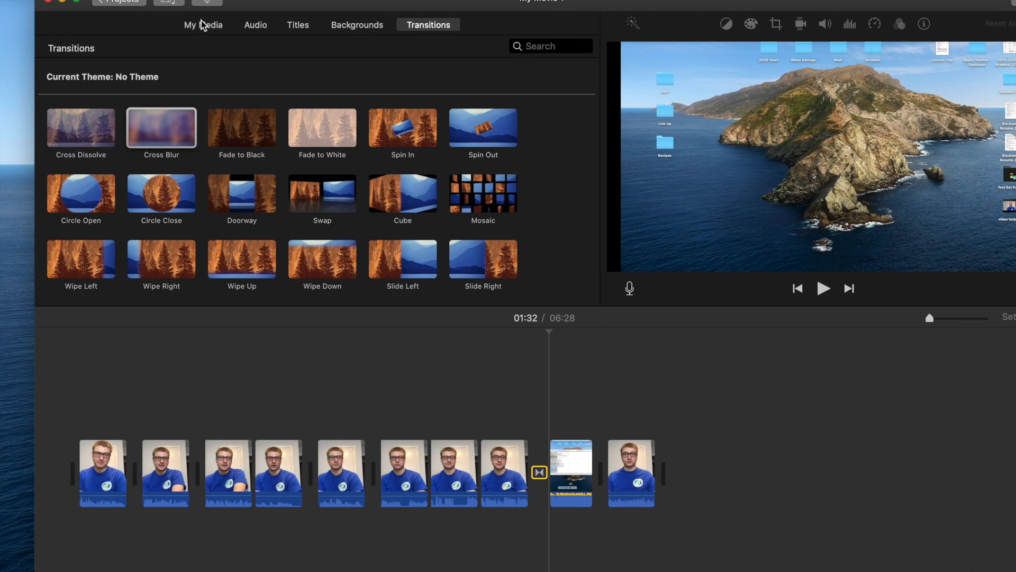
- Browse the project media and the music library, examining the My Planet, Your Planet and Agents Of Change tracks
{"action": "left_click", "coordinate": [207, 26]}
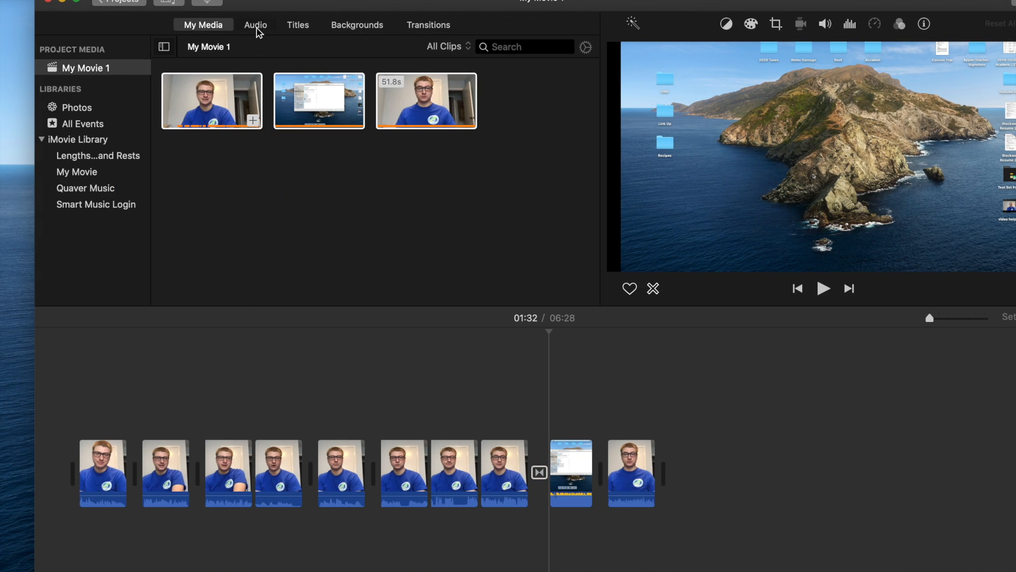
{"action": "left_click", "coordinate": [255, 26]}
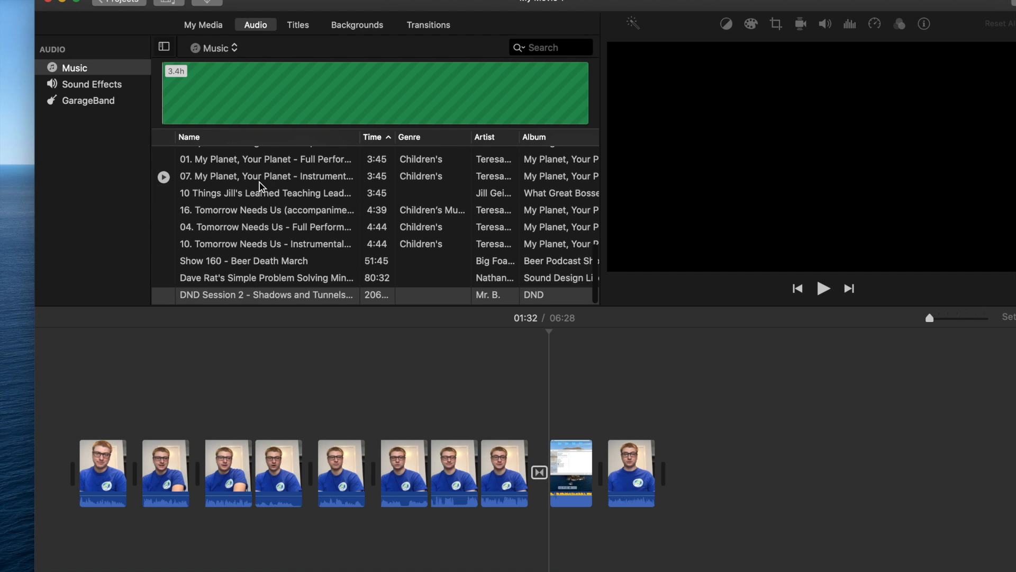
{"action": "left_click", "coordinate": [264, 162]}
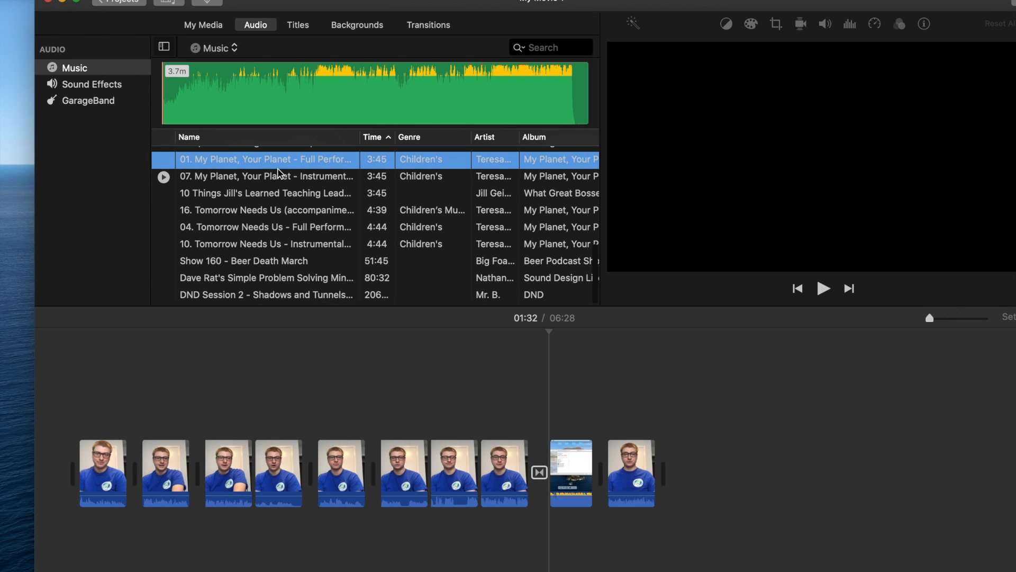
{"action": "scroll", "coordinate": [275, 211], "scroll_direction": "down", "scroll_amount": 1}
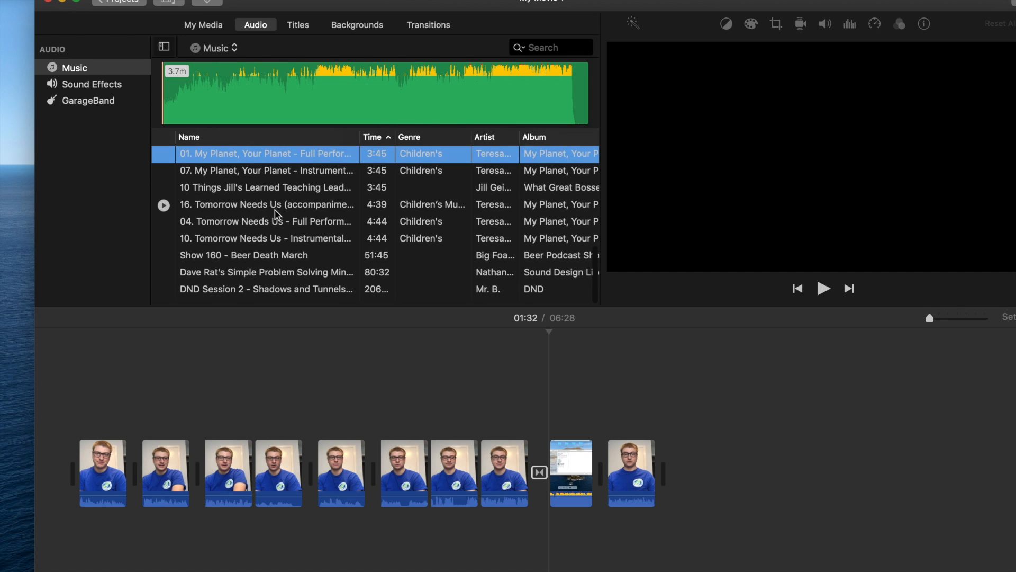
{"action": "scroll", "coordinate": [262, 211], "scroll_direction": "up", "scroll_amount": 5}
{"action": "scroll", "coordinate": [259, 210], "scroll_direction": "up", "scroll_amount": 1}
{"action": "left_click", "coordinate": [259, 204]}
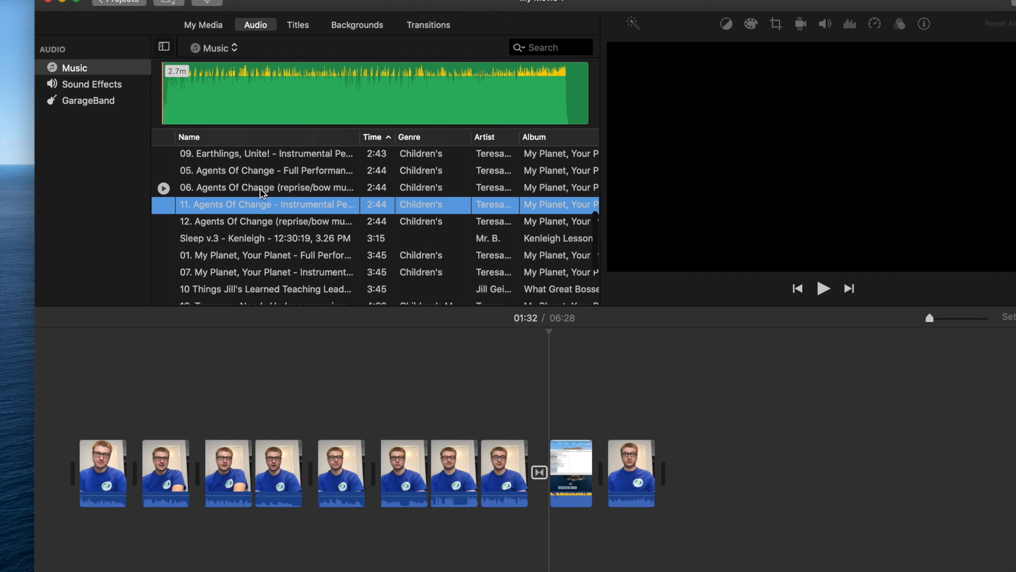
{"action": "scroll", "coordinate": [247, 212], "scroll_direction": "up", "scroll_amount": 2}
{"action": "scroll", "coordinate": [246, 212], "scroll_direction": "up", "scroll_amount": 8}
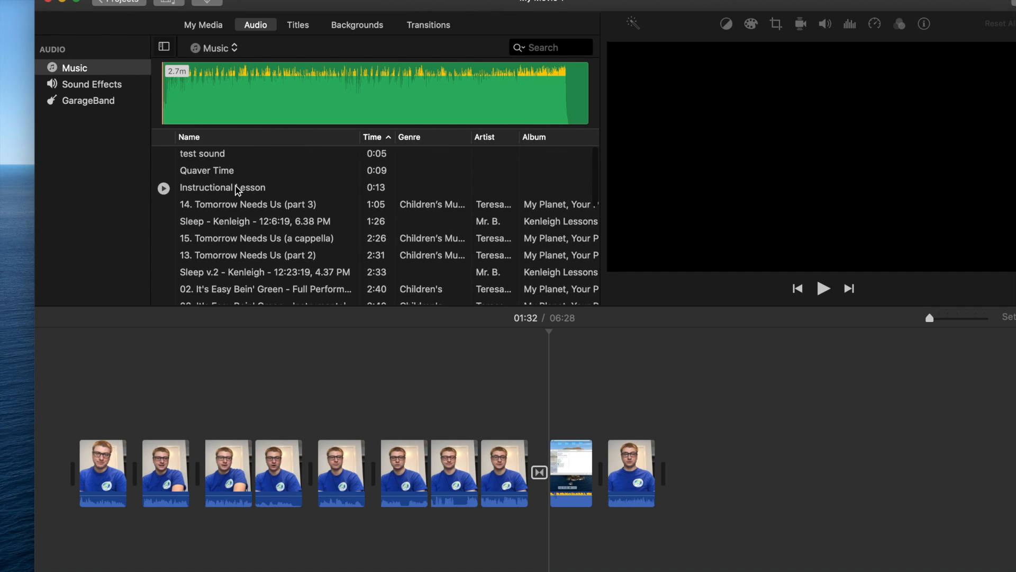
{"action": "scroll", "coordinate": [238, 222], "scroll_direction": "down", "scroll_amount": 6}
{"action": "scroll", "coordinate": [237, 229], "scroll_direction": "down", "scroll_amount": 5}
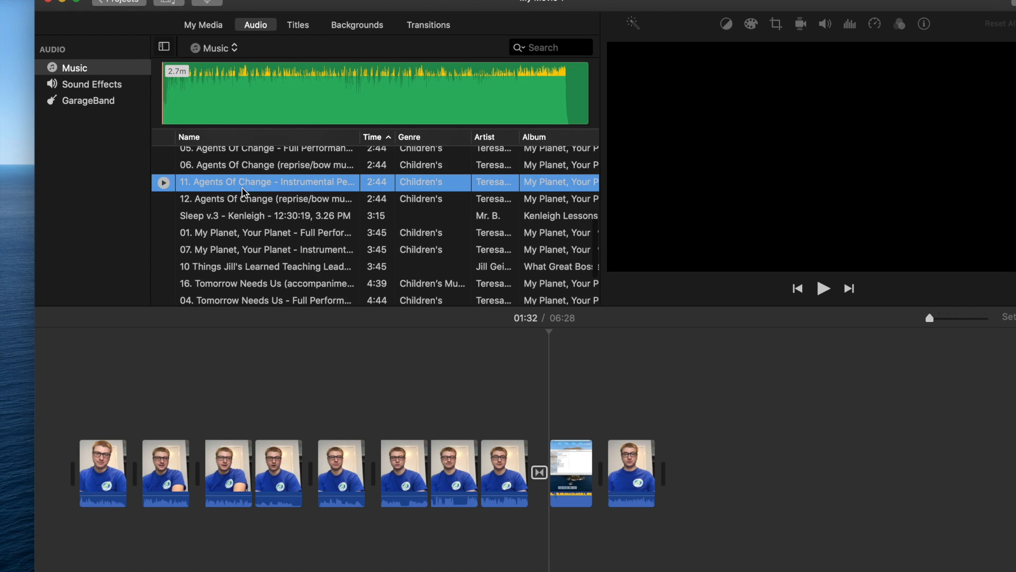
- Add the track "04. Tomorrow Needs Us - Full Performance" as background music beneath the clips, starting near the end of the first webcam piece
{"action": "left_click", "coordinate": [239, 222]}
{"action": "scroll", "coordinate": [241, 264], "scroll_direction": "down", "scroll_amount": 1}
{"action": "left_click", "coordinate": [241, 265]}
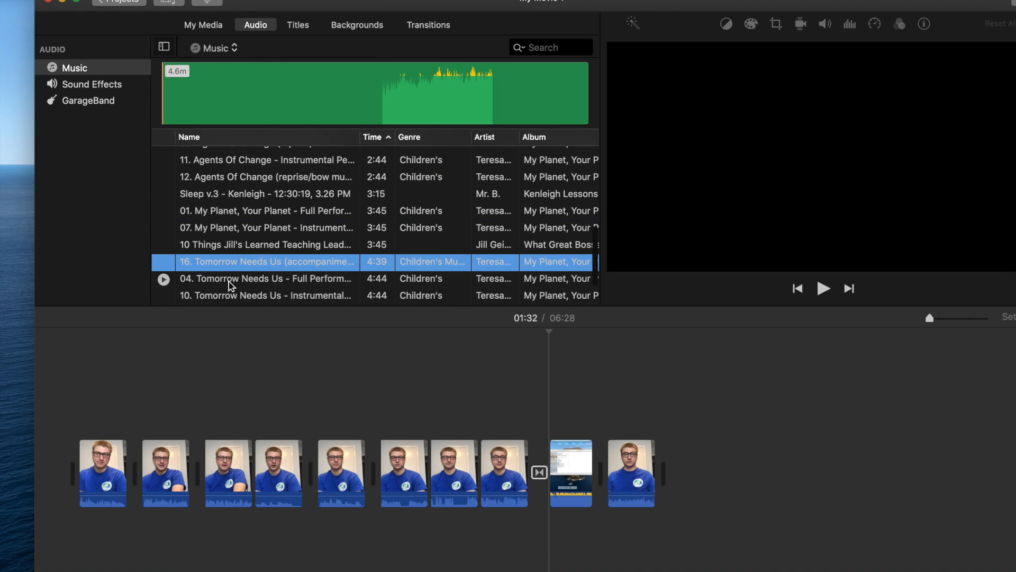
{"action": "left_click", "coordinate": [233, 280]}
{"action": "left_click_drag", "start_coordinate": [231, 284], "coordinate": [125, 531]}
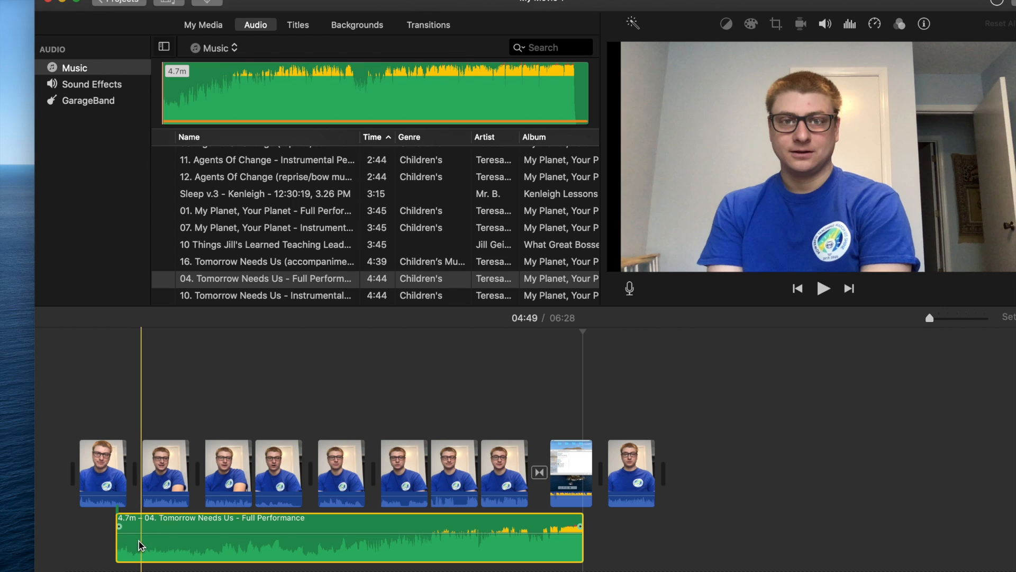
- Lower the background music's volume to 14% and play the movie from about 14 seconds
{"action": "left_click", "coordinate": [825, 24]}
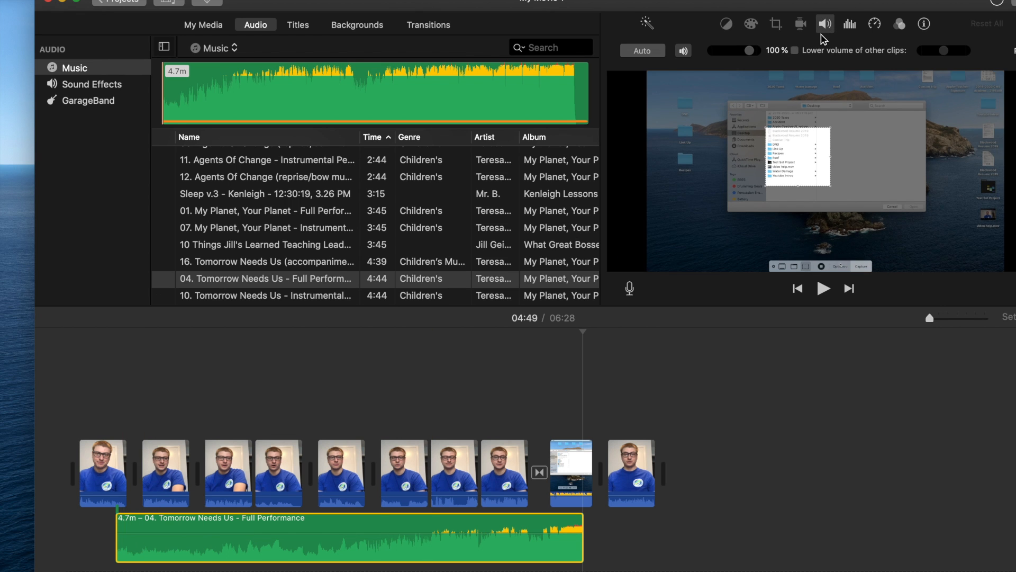
{"action": "left_click", "coordinate": [210, 548]}
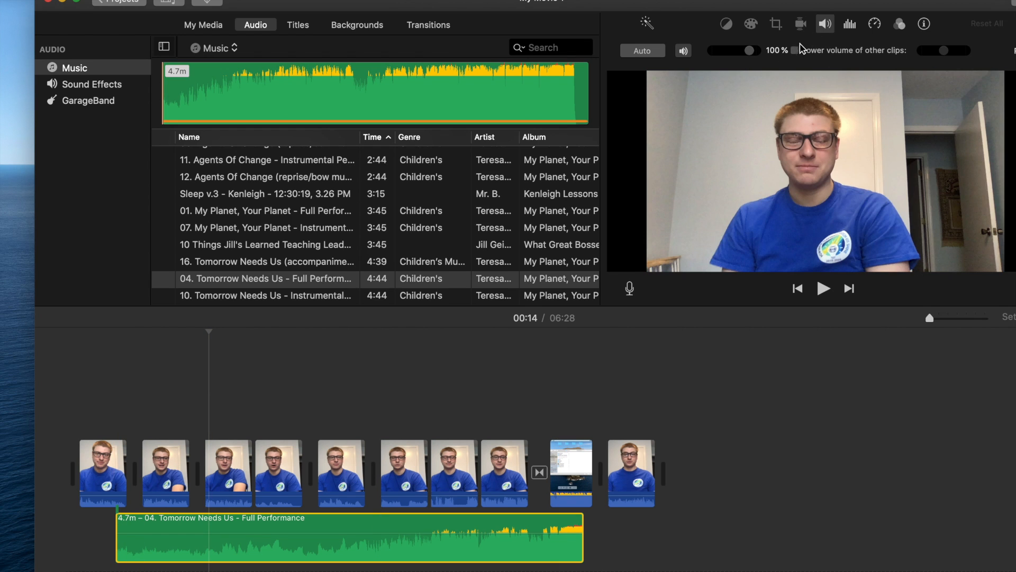
{"action": "left_click_drag", "start_coordinate": [752, 51], "coordinate": [716, 52]}
{"action": "key", "text": "space"}
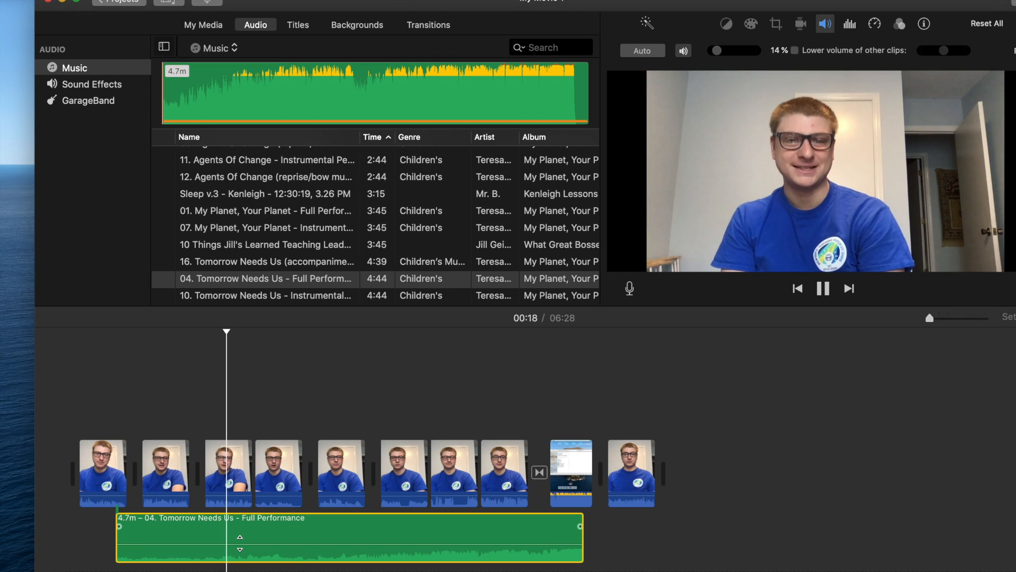
- Stop playback and delete the background music clip from the timeline
{"action": "left_click", "coordinate": [268, 539]}
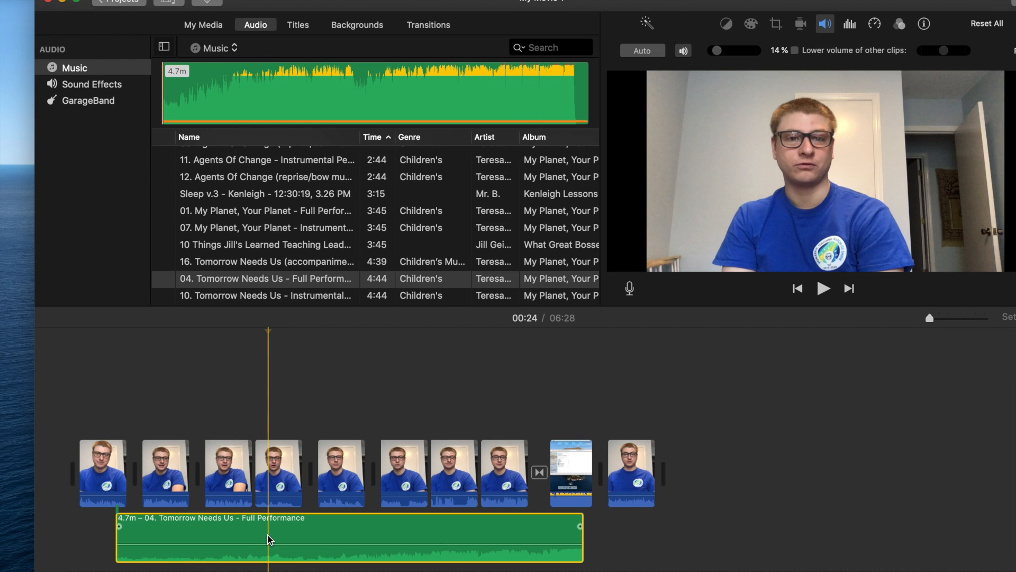
{"action": "key", "text": "Delete"}
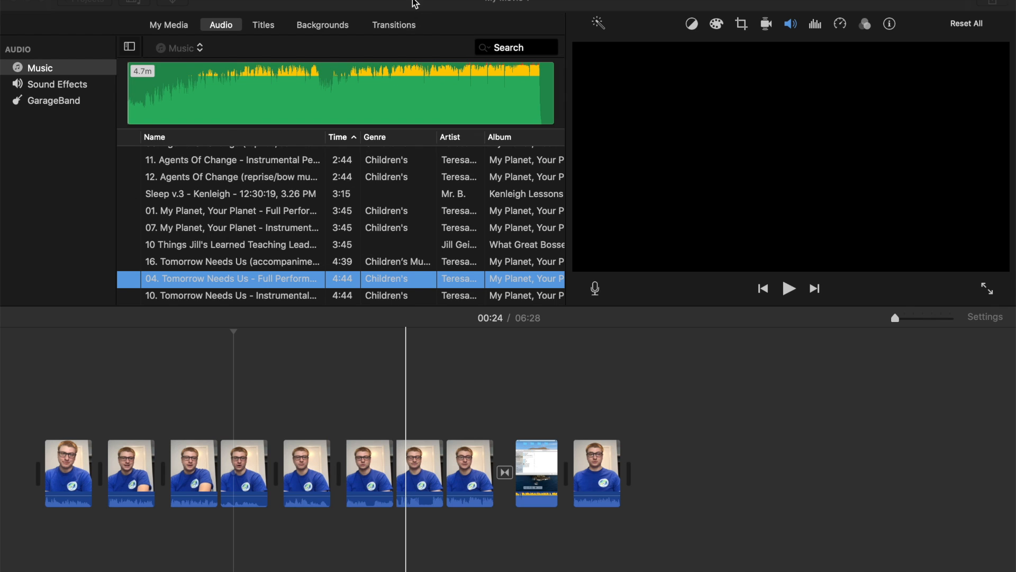
- Return to the projects overview and save the movie under the name "test video"
{"action": "mouse_move", "coordinate": [410, 9]}
{"action": "left_click", "coordinate": [100, 2]}
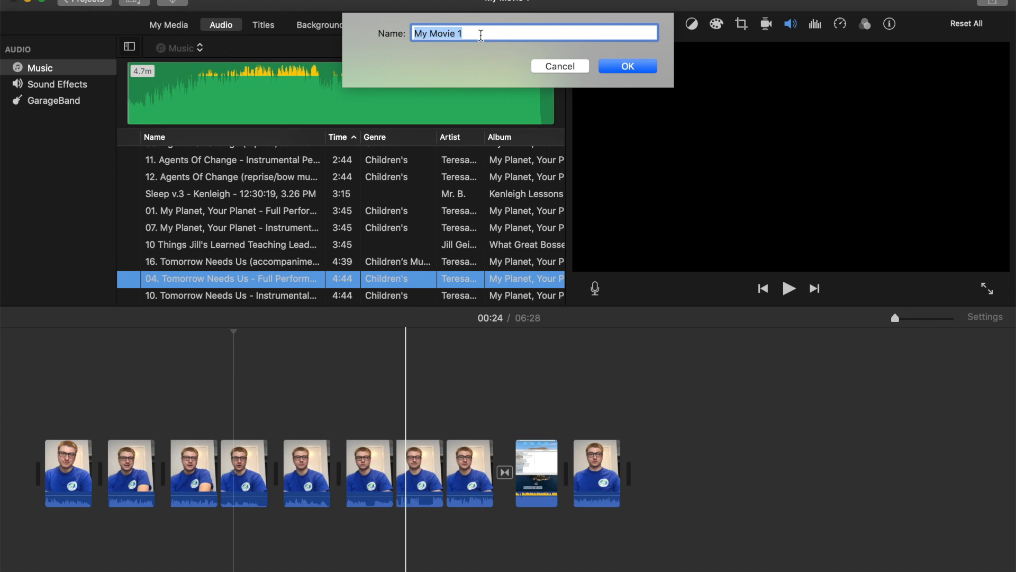
{"action": "type", "text": "test video"}
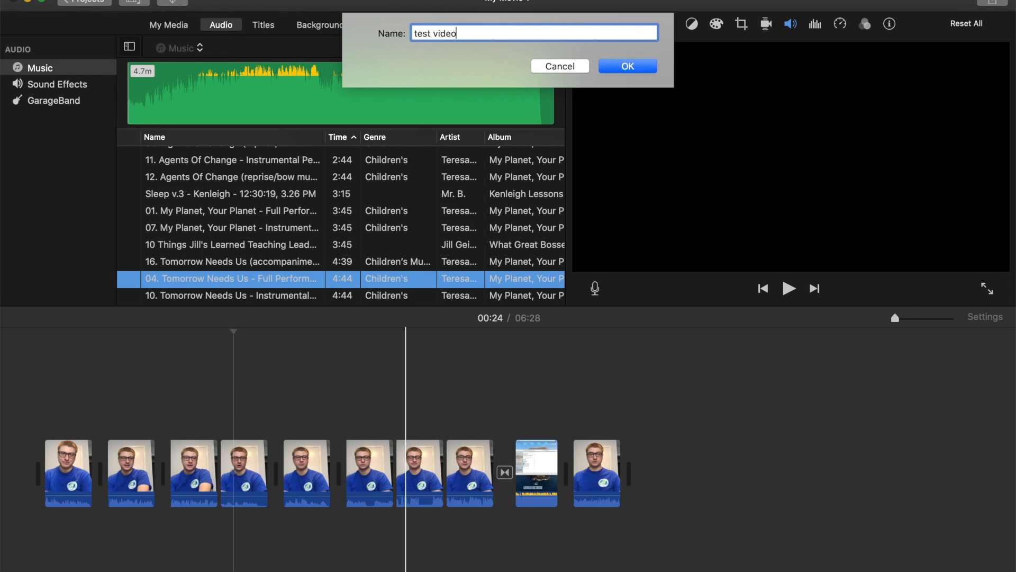
{"action": "key", "text": "Return"}
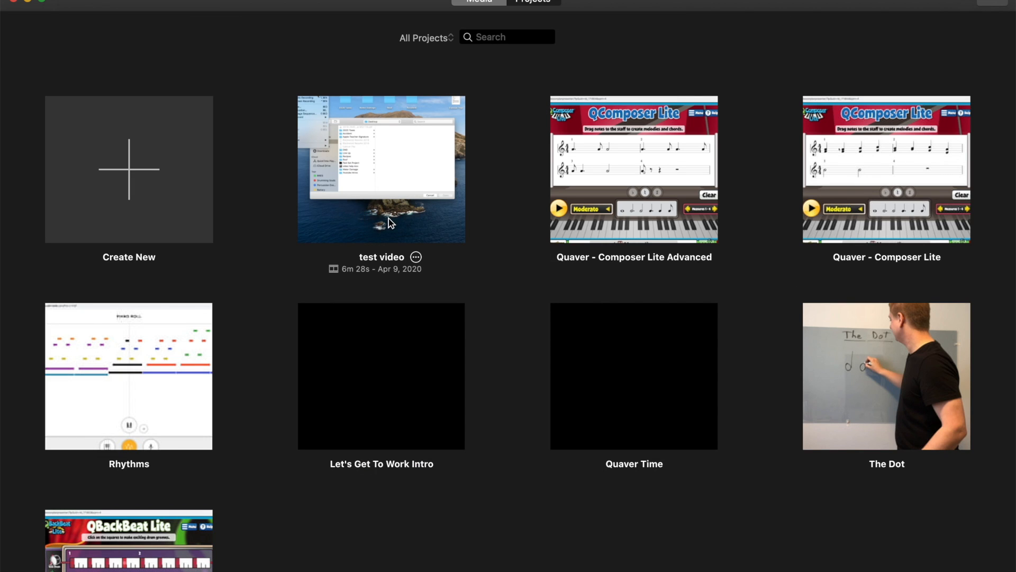
- Set up sharing the test video project as a file with 1080p resolution, checking the description, tags and format settings
{"action": "left_click", "coordinate": [416, 259]}
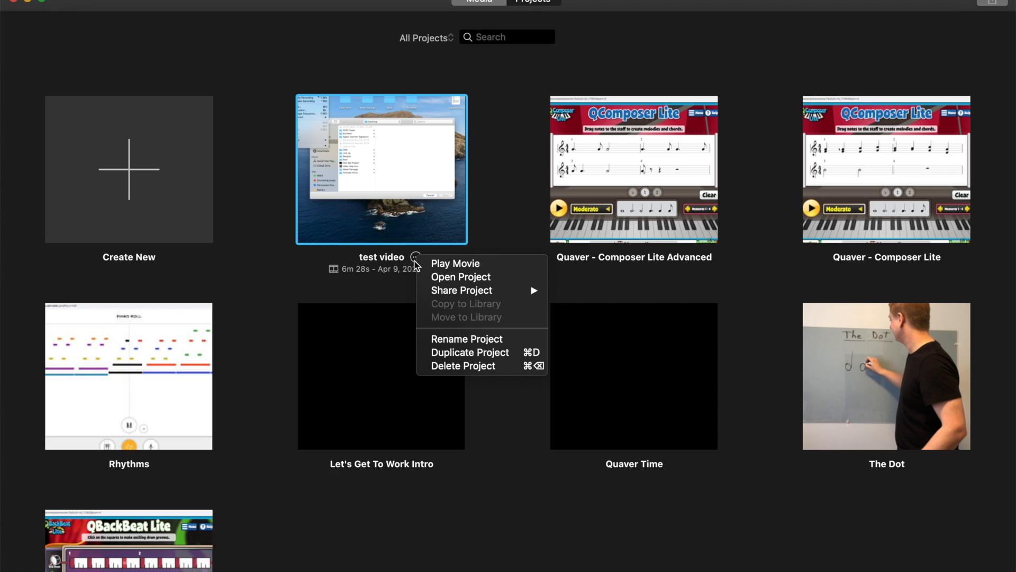
{"action": "mouse_move", "coordinate": [445, 293]}
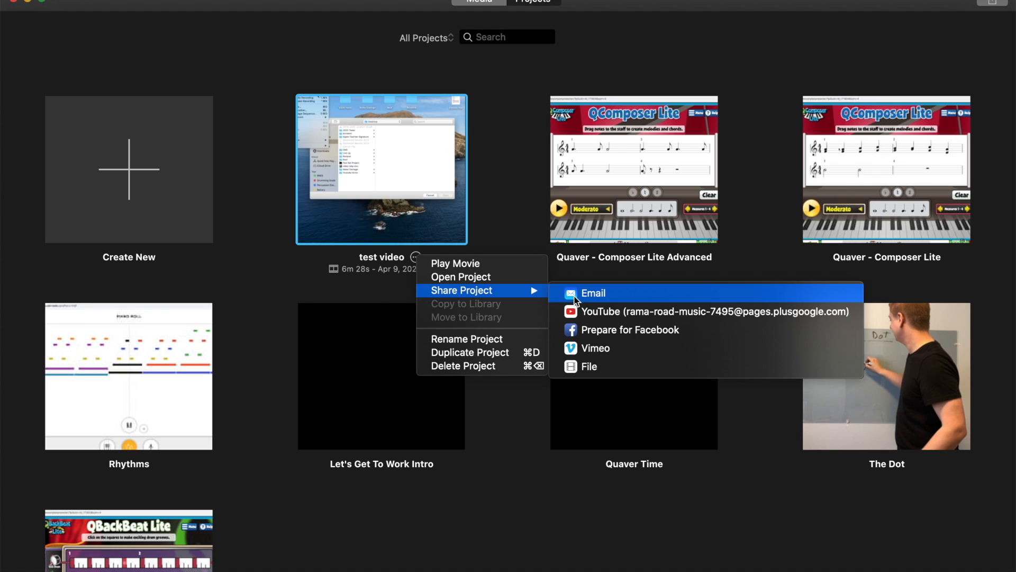
{"action": "left_click", "coordinate": [597, 369]}
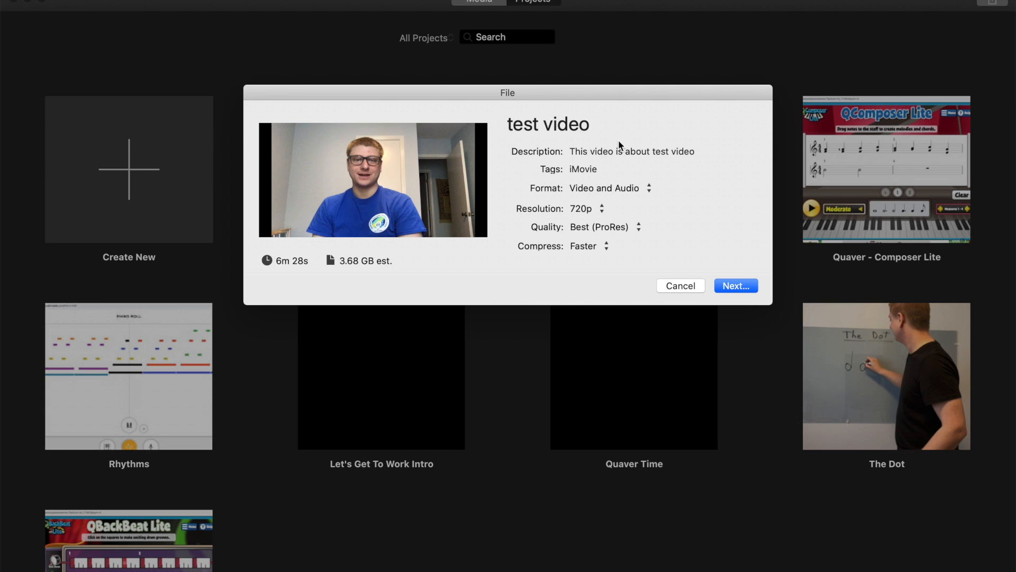
{"action": "left_click", "coordinate": [631, 152]}
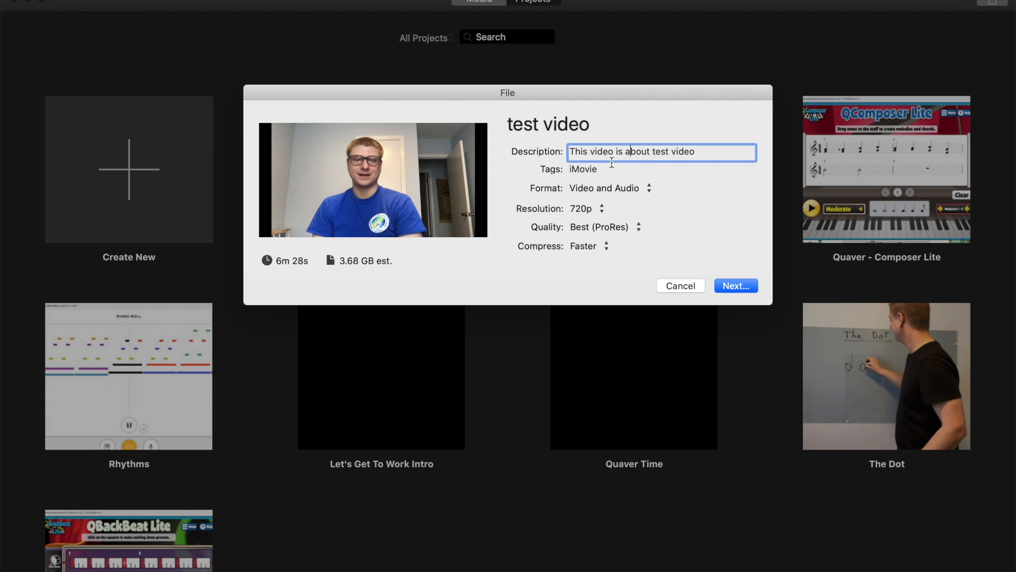
{"action": "left_click", "coordinate": [607, 169]}
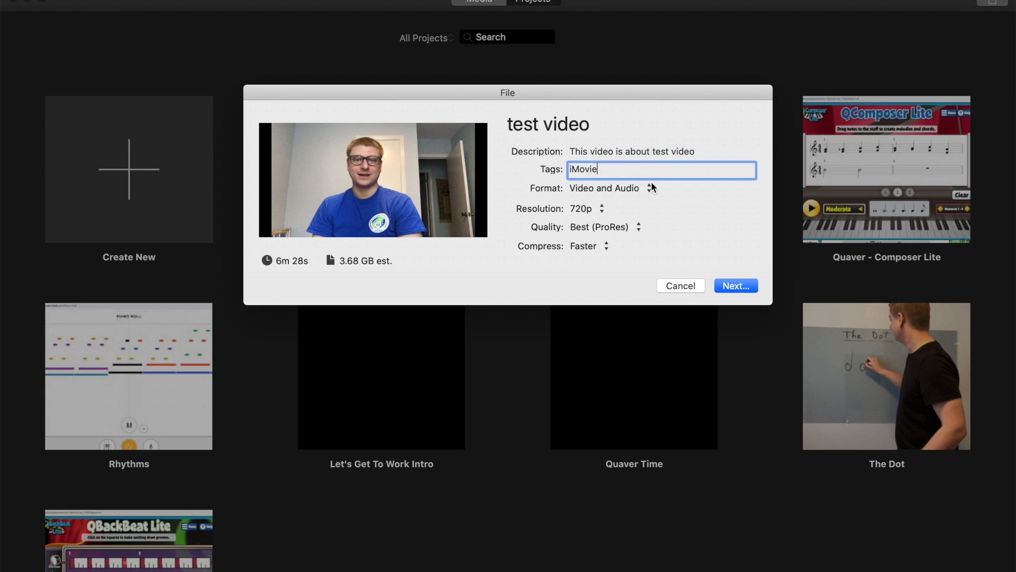
{"action": "left_click", "coordinate": [649, 188]}
{"action": "left_click", "coordinate": [649, 189]}
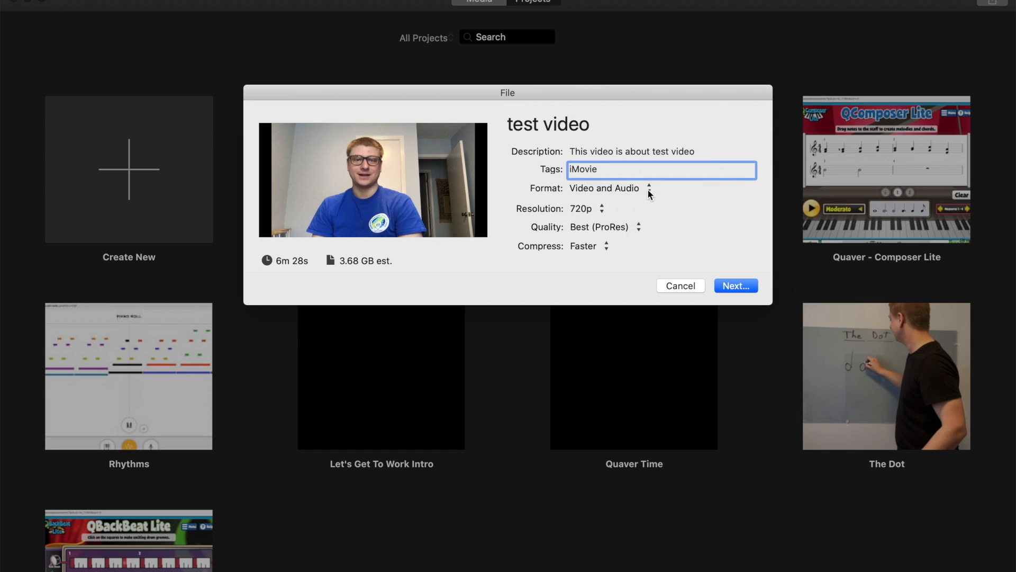
{"action": "left_click", "coordinate": [601, 210]}
{"action": "left_click", "coordinate": [603, 223]}
{"action": "left_click", "coordinate": [728, 288]}
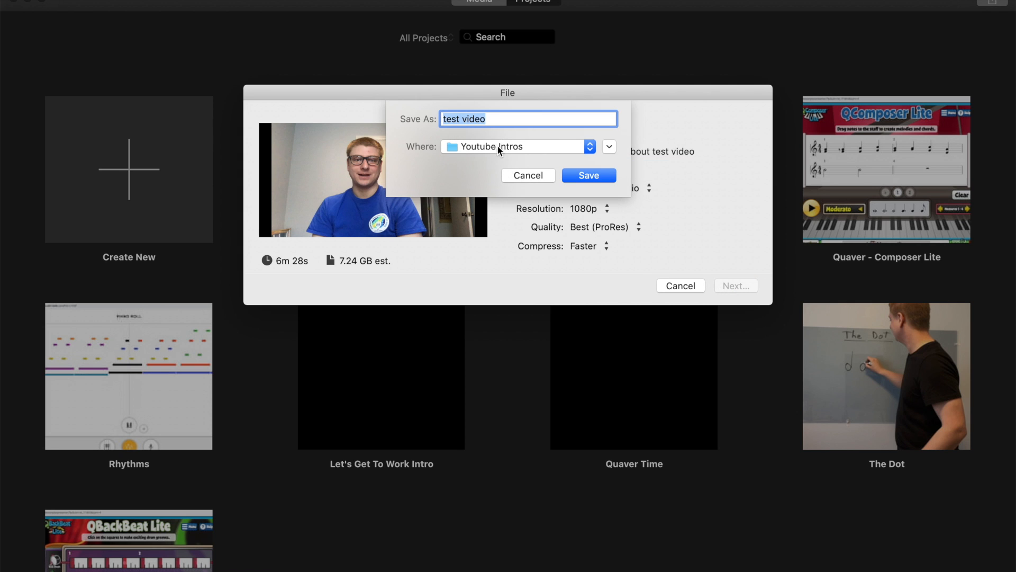
- Choose where to save the exported file and start the export under the name "test video"
{"action": "left_click", "coordinate": [498, 151]}
{"action": "left_click", "coordinate": [488, 161]}
{"action": "left_click", "coordinate": [588, 175]}
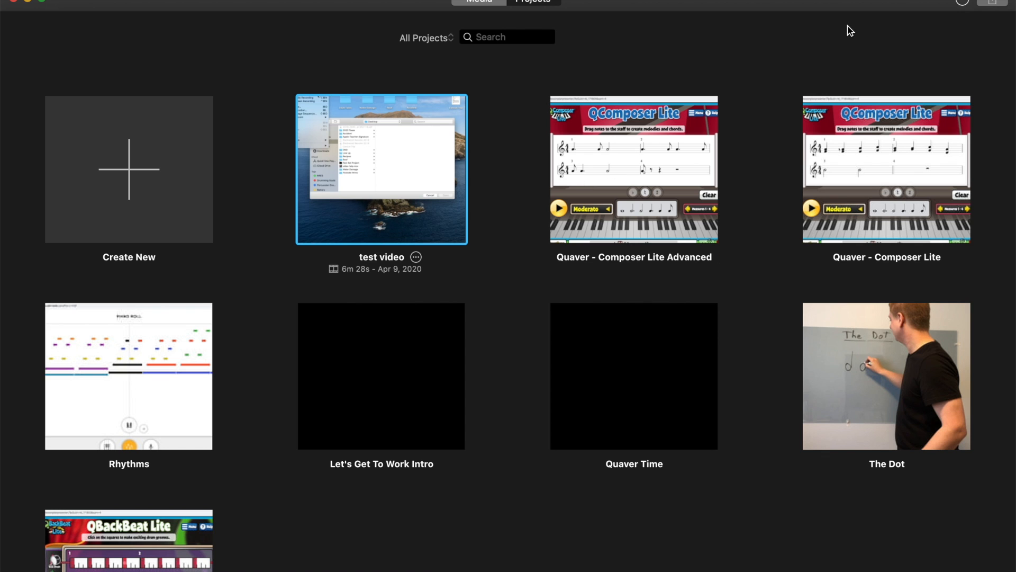
- Check the progress of the test video export and cancel it
{"action": "left_click", "coordinate": [963, 5]}
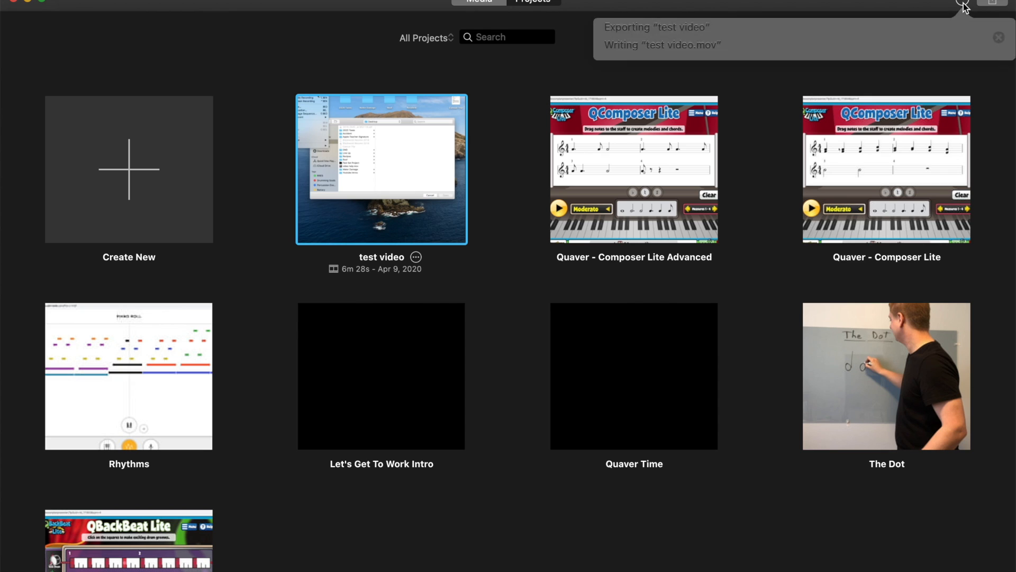
{"action": "left_click", "coordinate": [992, 32]}
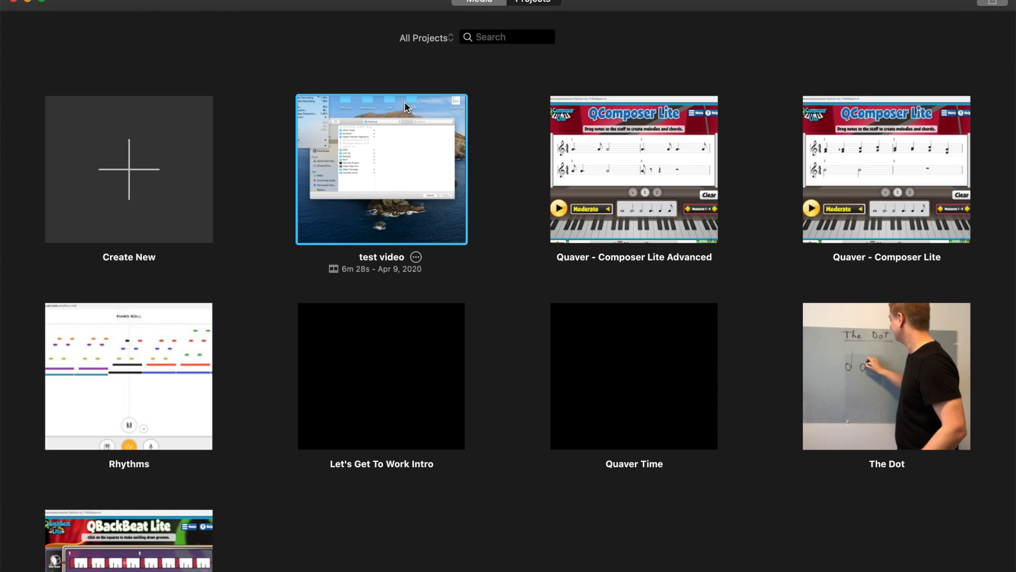
- Show the sharing destinations available for the test video project
{"action": "left_click", "coordinate": [416, 257]}
{"action": "mouse_move", "coordinate": [441, 292]}
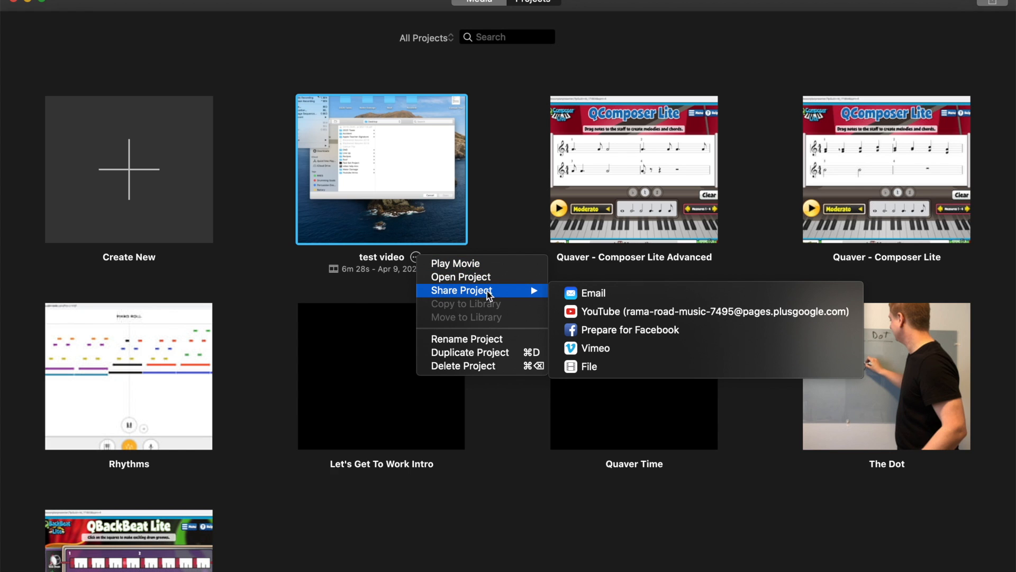